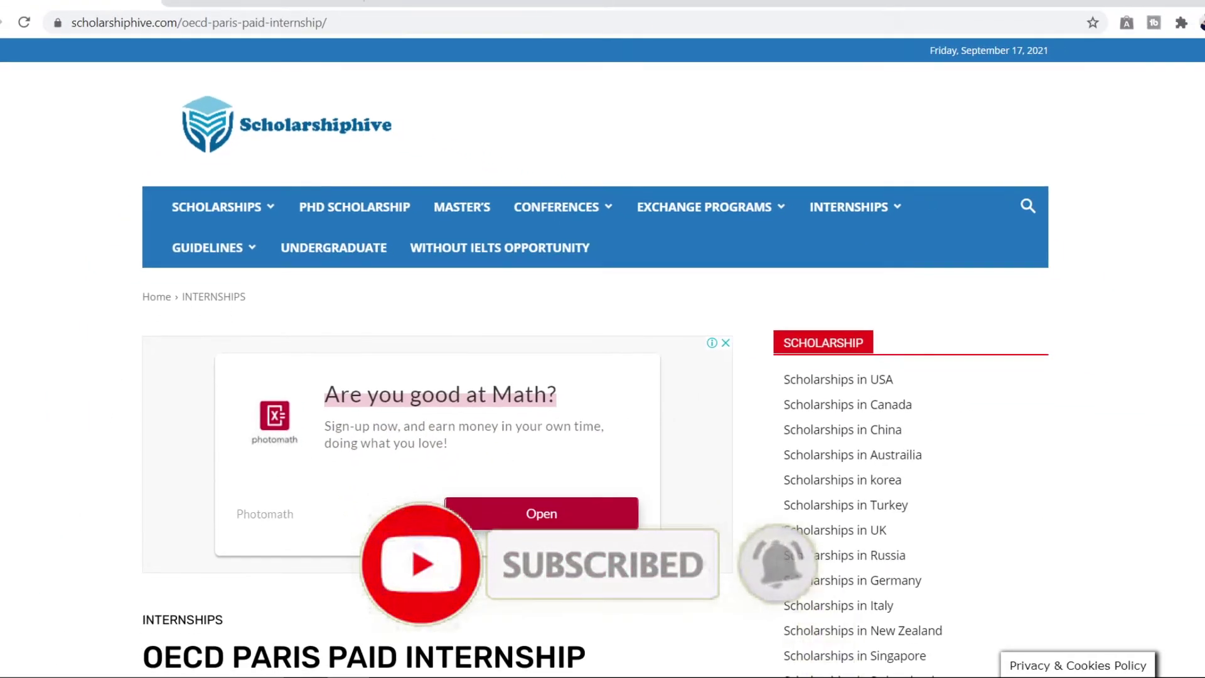
Scroll past the top ad to the 'OECD PARIS PAID INTERNSHIP' title and introduction.
{"action": "scroll", "coordinate": [602, 358], "scroll_direction": "down", "scroll_amount": 5}
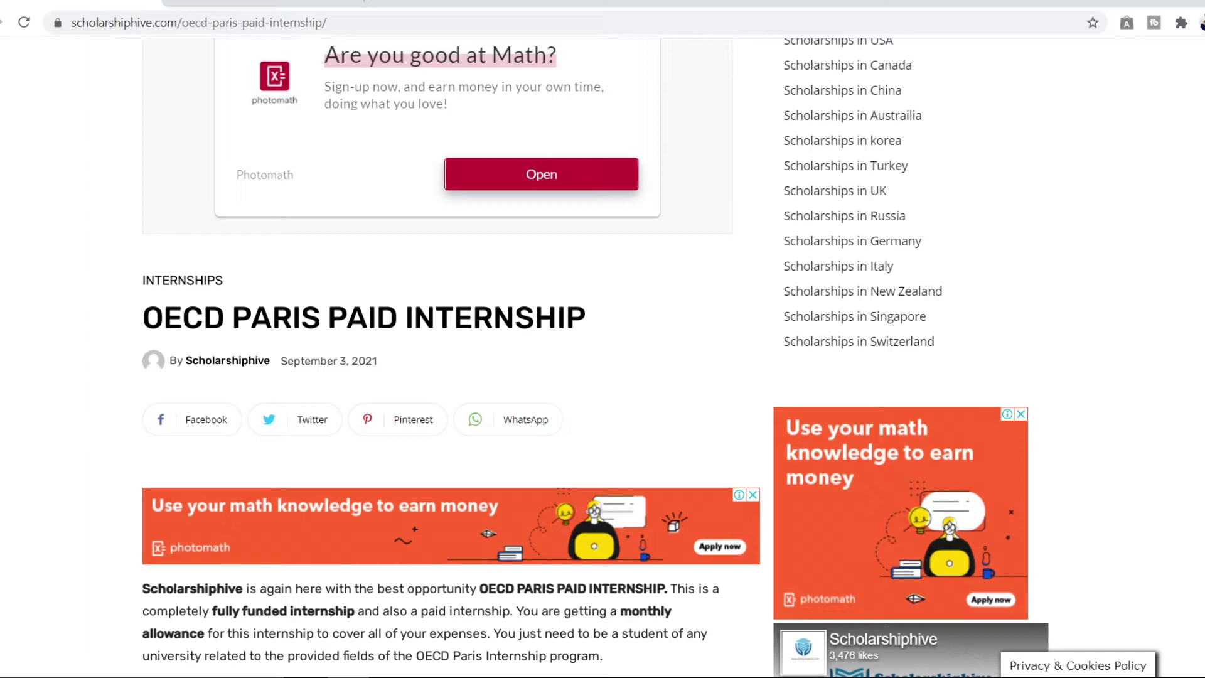
{"action": "scroll", "coordinate": [1170, 295], "scroll_direction": "down", "scroll_amount": 1}
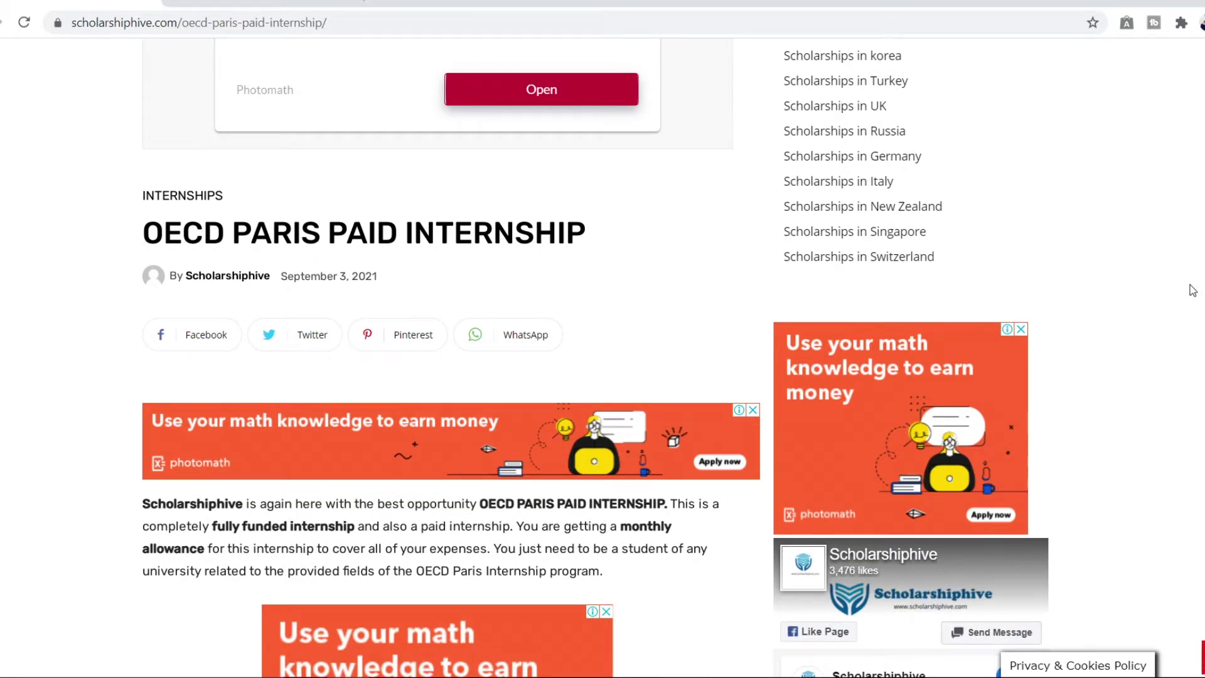
{"action": "scroll", "coordinate": [1193, 290], "scroll_direction": "up", "scroll_amount": 1}
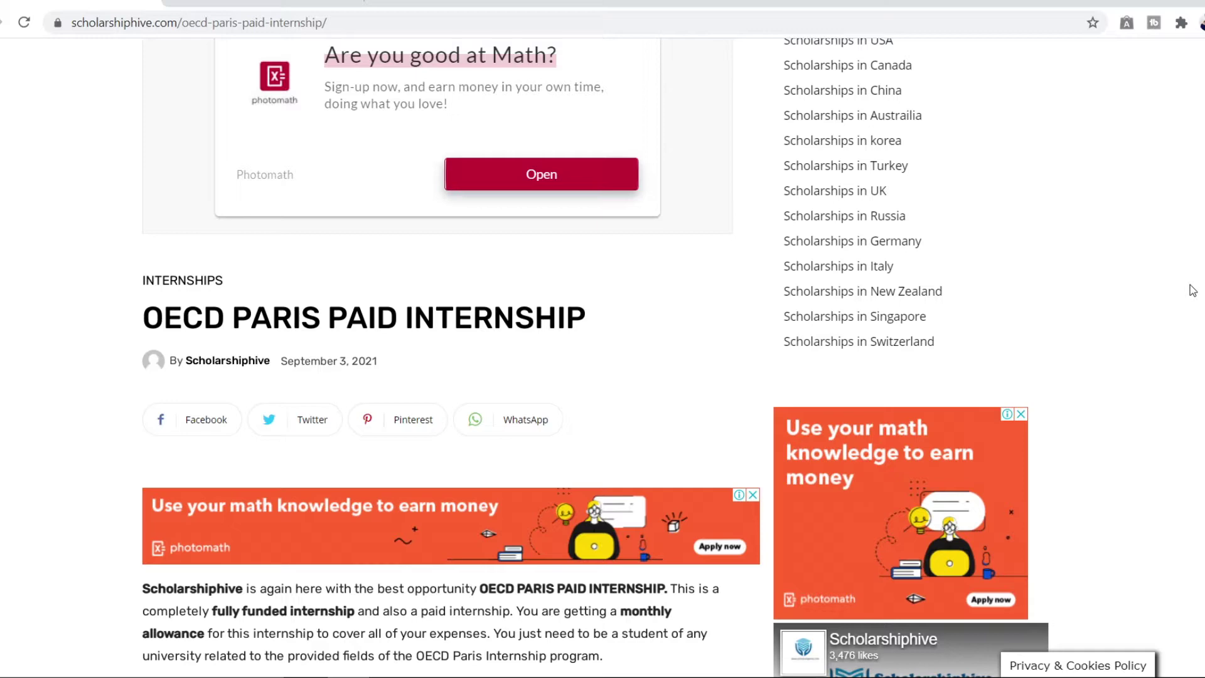
{"action": "scroll", "coordinate": [1193, 290], "scroll_direction": "down", "scroll_amount": 2}
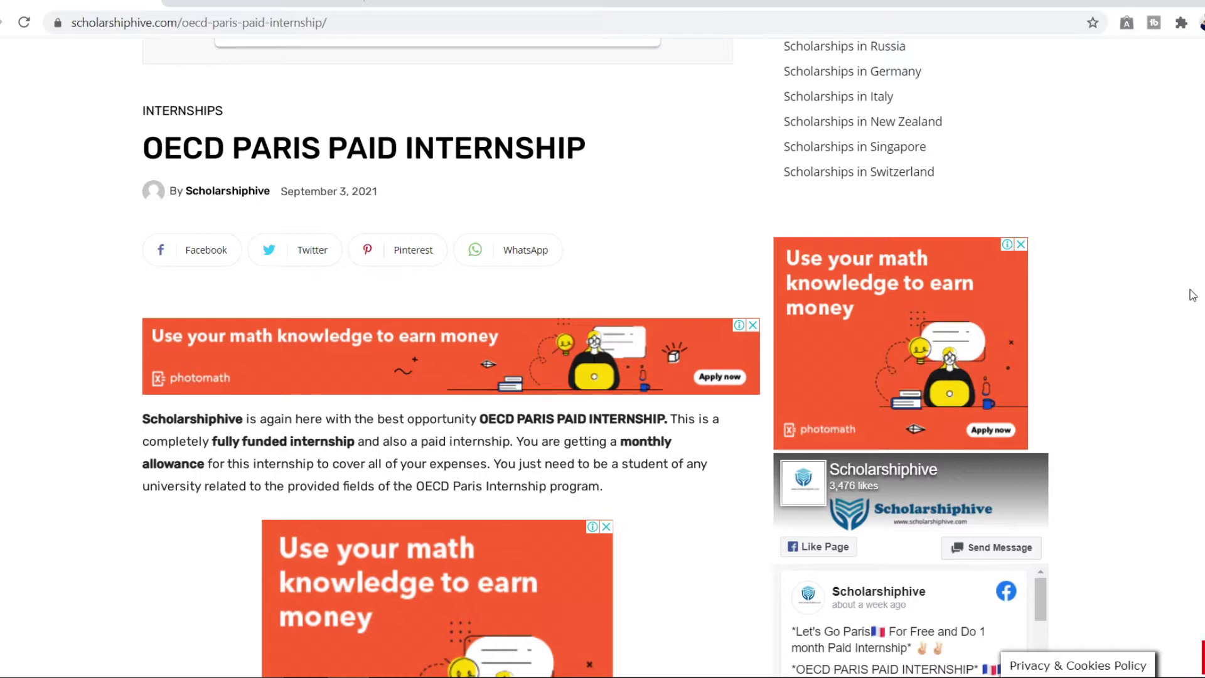
Read down to Brief Details (Paris, 500 internships, 1 month) and the Internship Areas list.
{"action": "scroll", "coordinate": [1193, 295], "scroll_direction": "down", "scroll_amount": 1}
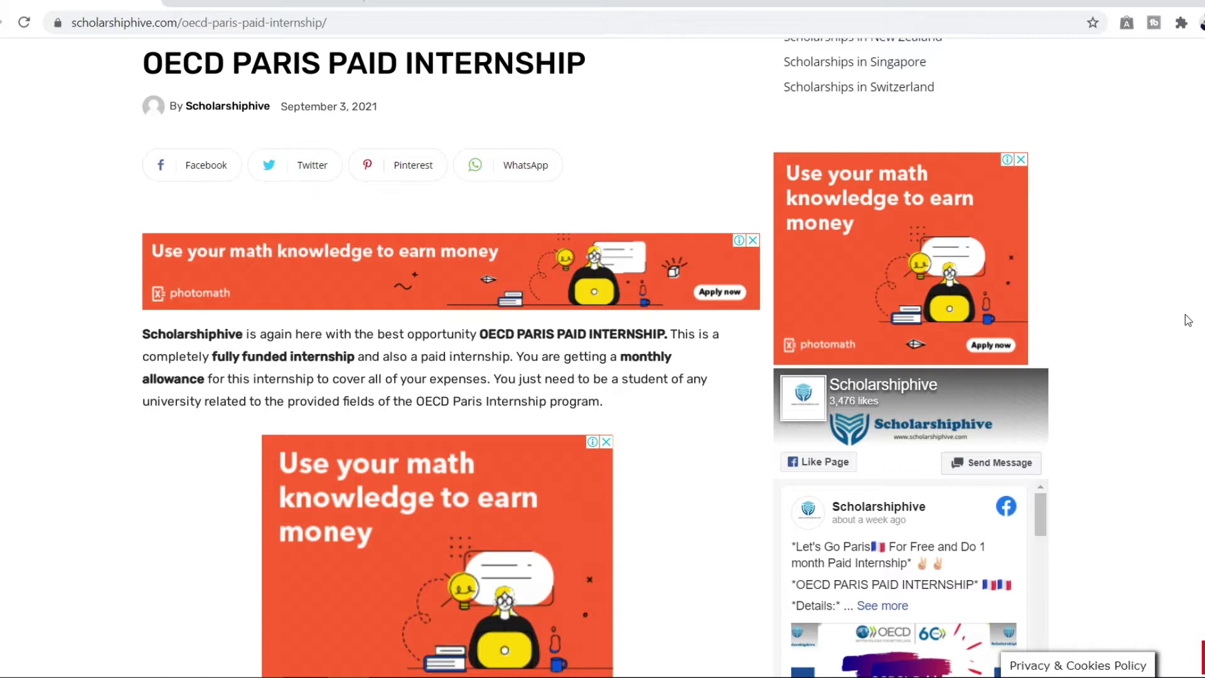
{"action": "scroll", "coordinate": [995, 335], "scroll_direction": "down", "scroll_amount": 8}
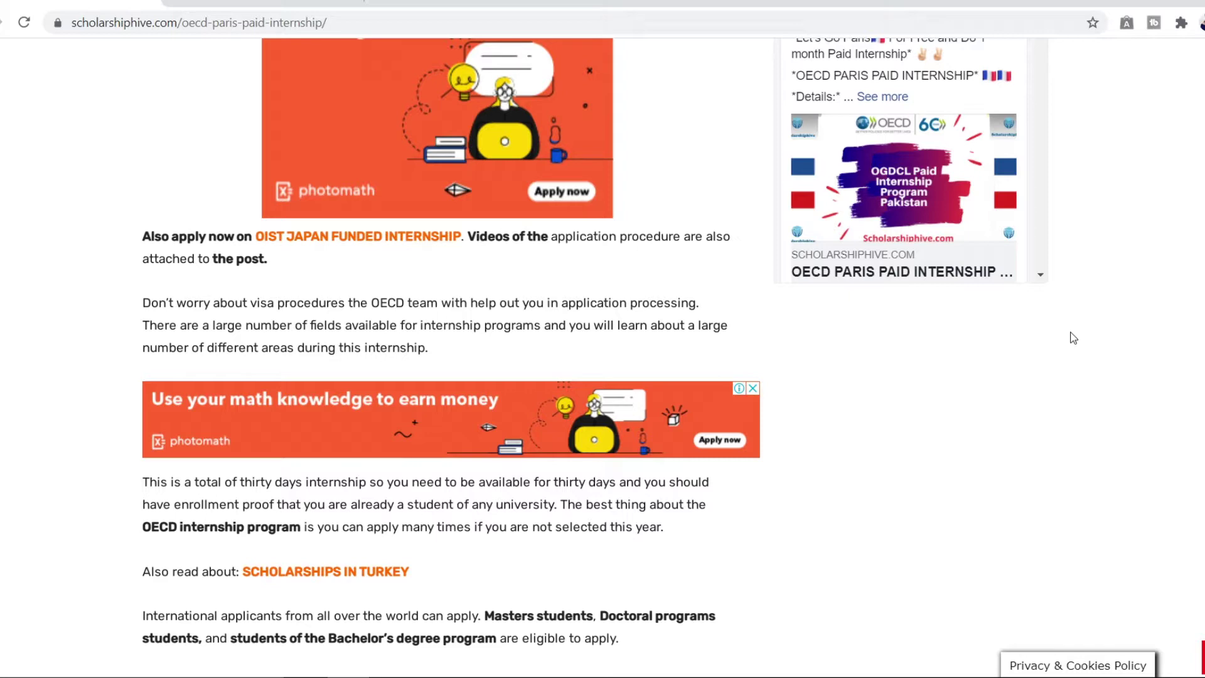
{"action": "scroll", "coordinate": [1074, 338], "scroll_direction": "down", "scroll_amount": 3}
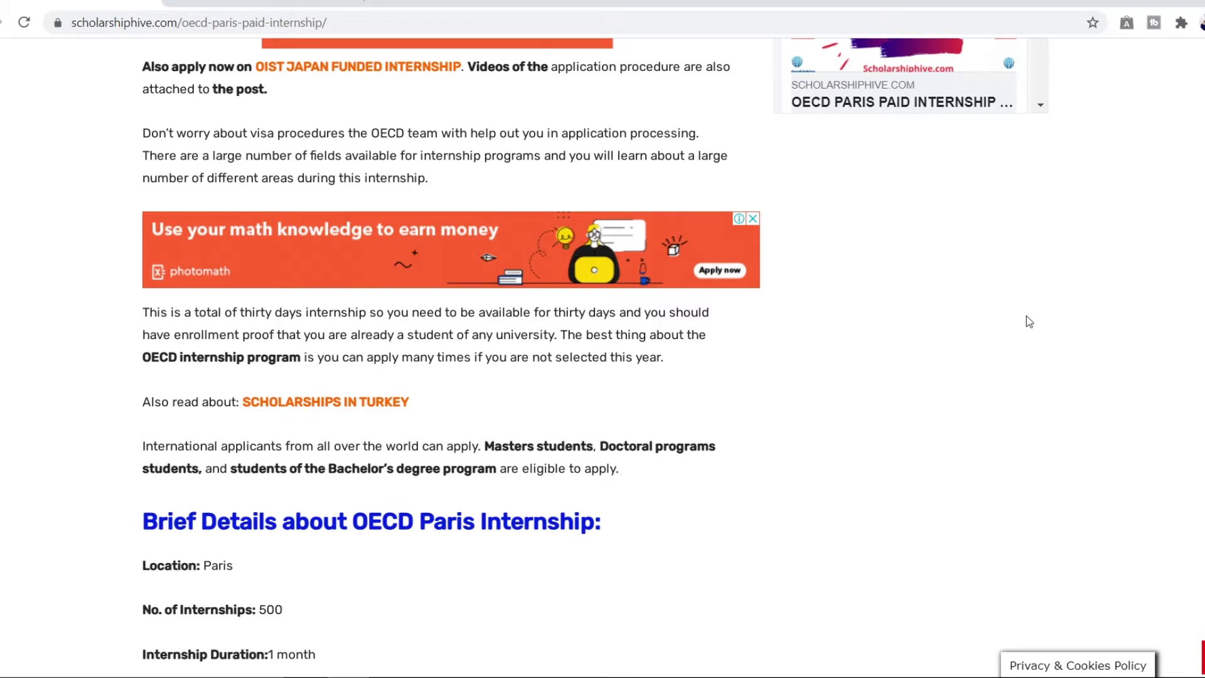
{"action": "scroll", "coordinate": [1029, 322], "scroll_direction": "down", "scroll_amount": 4}
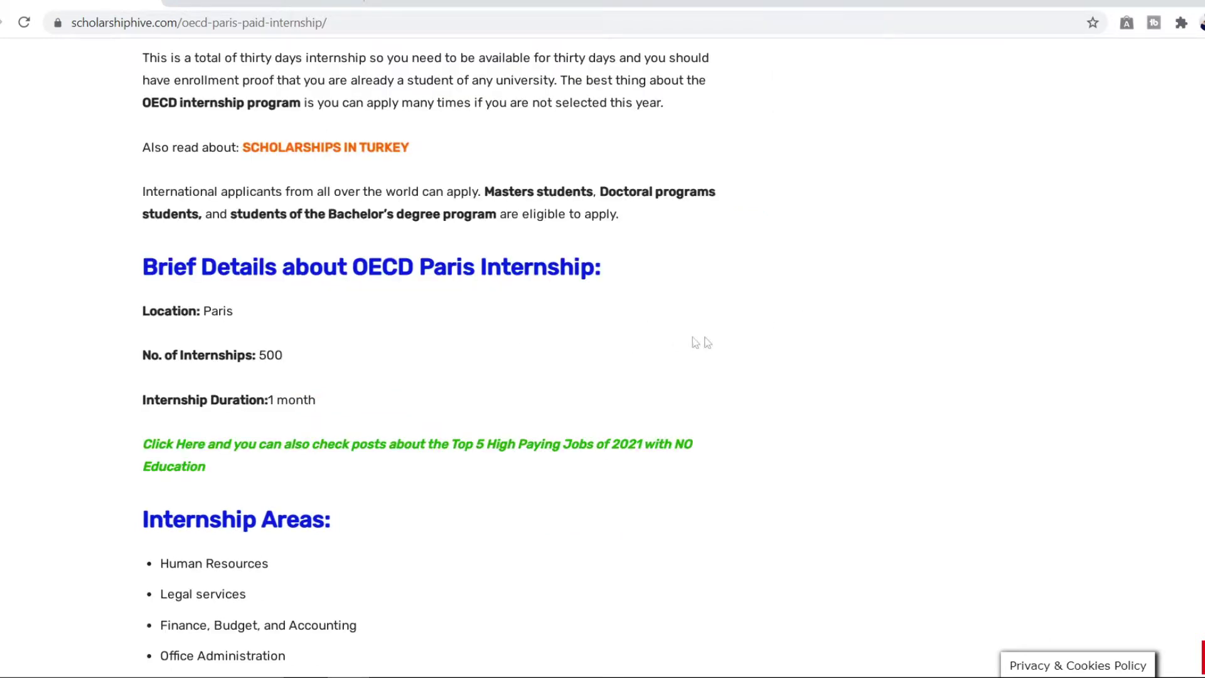
Scroll through the research-areas list to Benefits (700 euro stipend, visa assistance) and Eligibility Criteria.
{"action": "scroll", "coordinate": [627, 289], "scroll_direction": "down", "scroll_amount": 1}
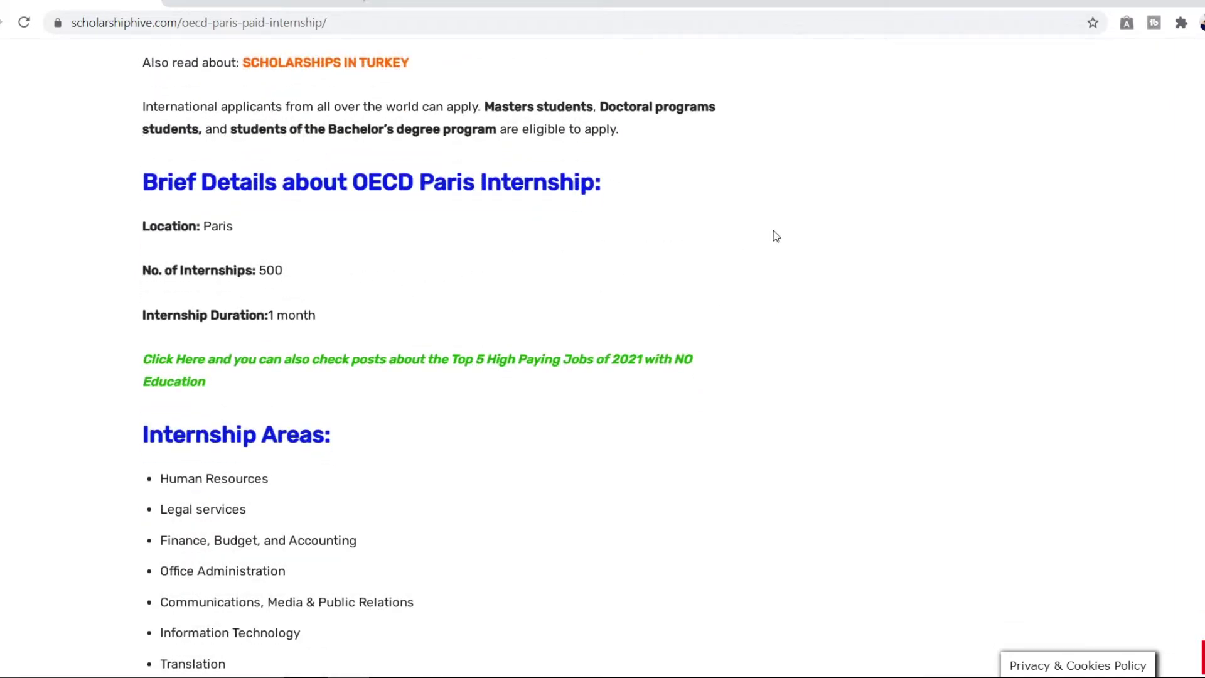
{"action": "scroll", "coordinate": [605, 317], "scroll_direction": "down", "scroll_amount": 3}
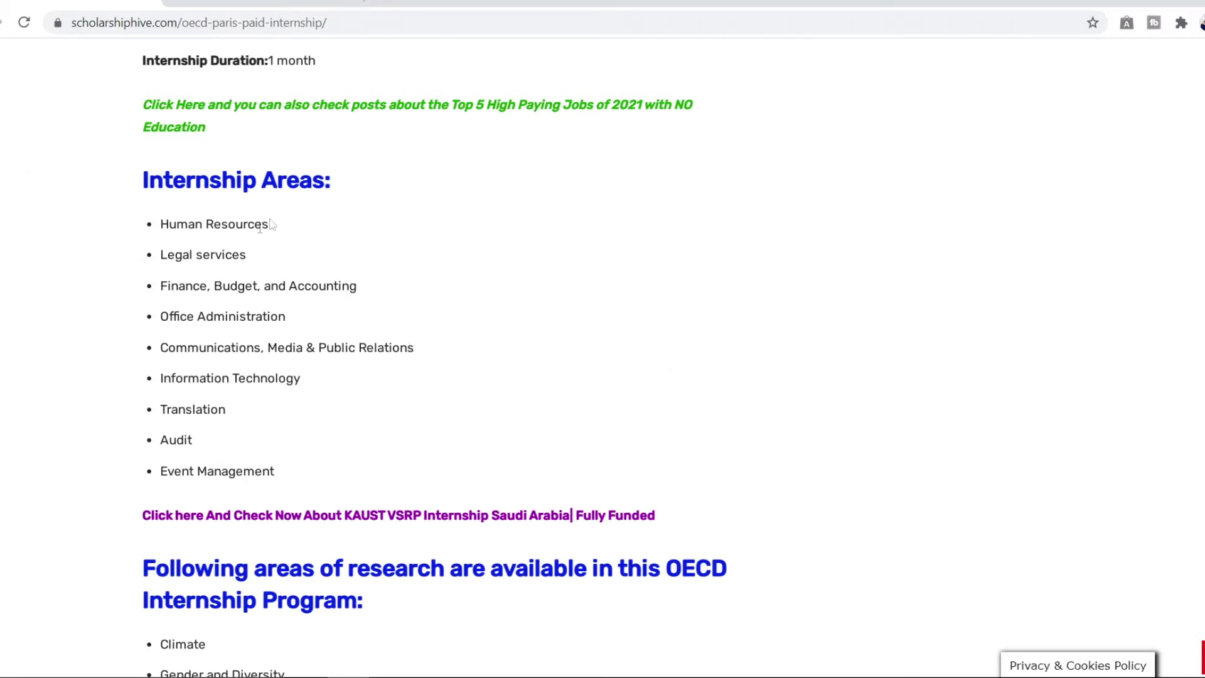
{"action": "scroll", "coordinate": [484, 347], "scroll_direction": "down", "scroll_amount": 8}
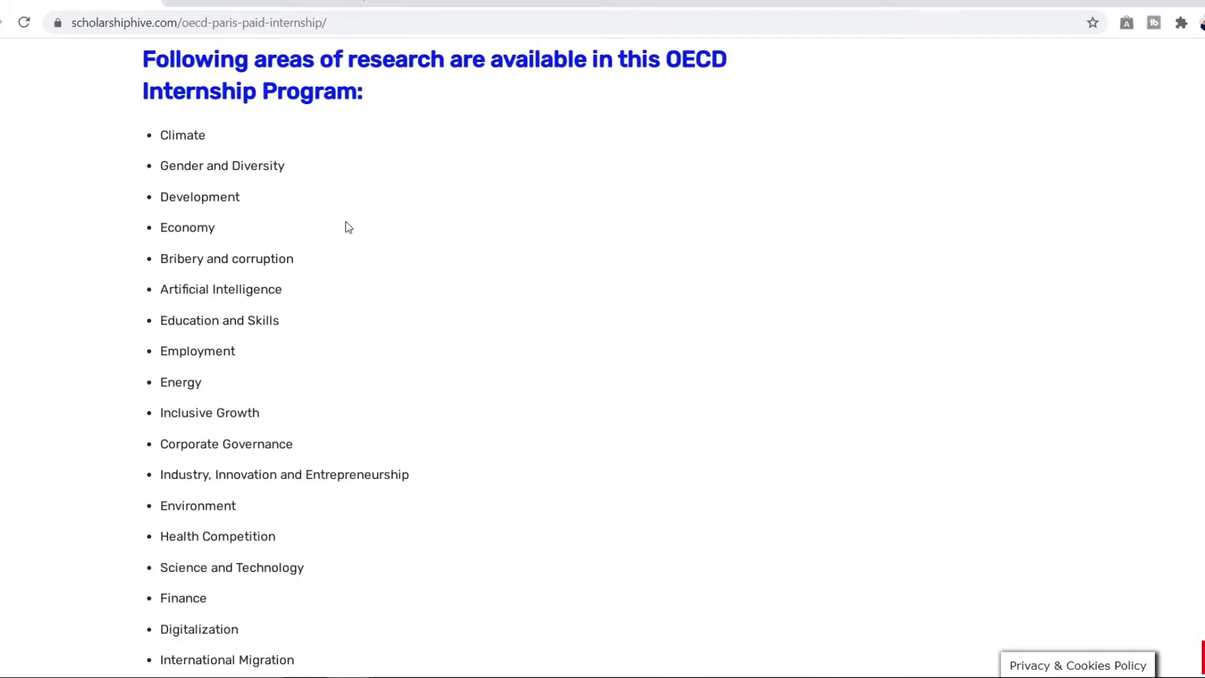
{"action": "scroll", "coordinate": [152, 204], "scroll_direction": "down", "scroll_amount": 3}
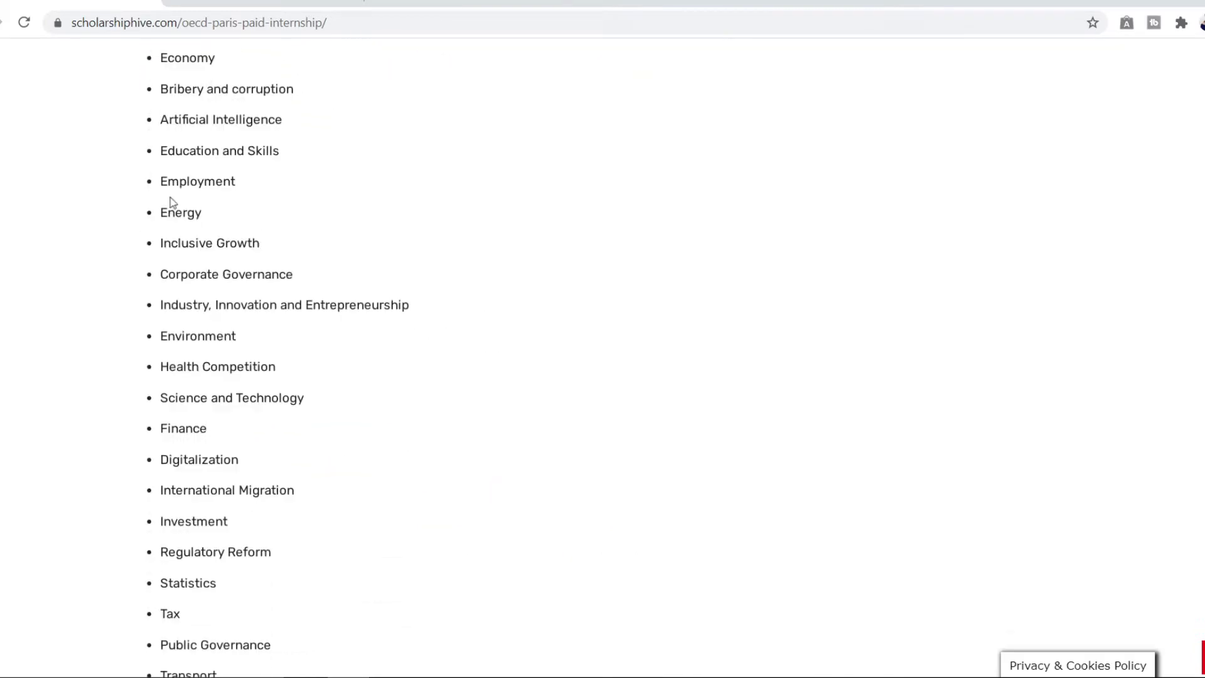
{"action": "scroll", "coordinate": [251, 176], "scroll_direction": "up", "scroll_amount": 3}
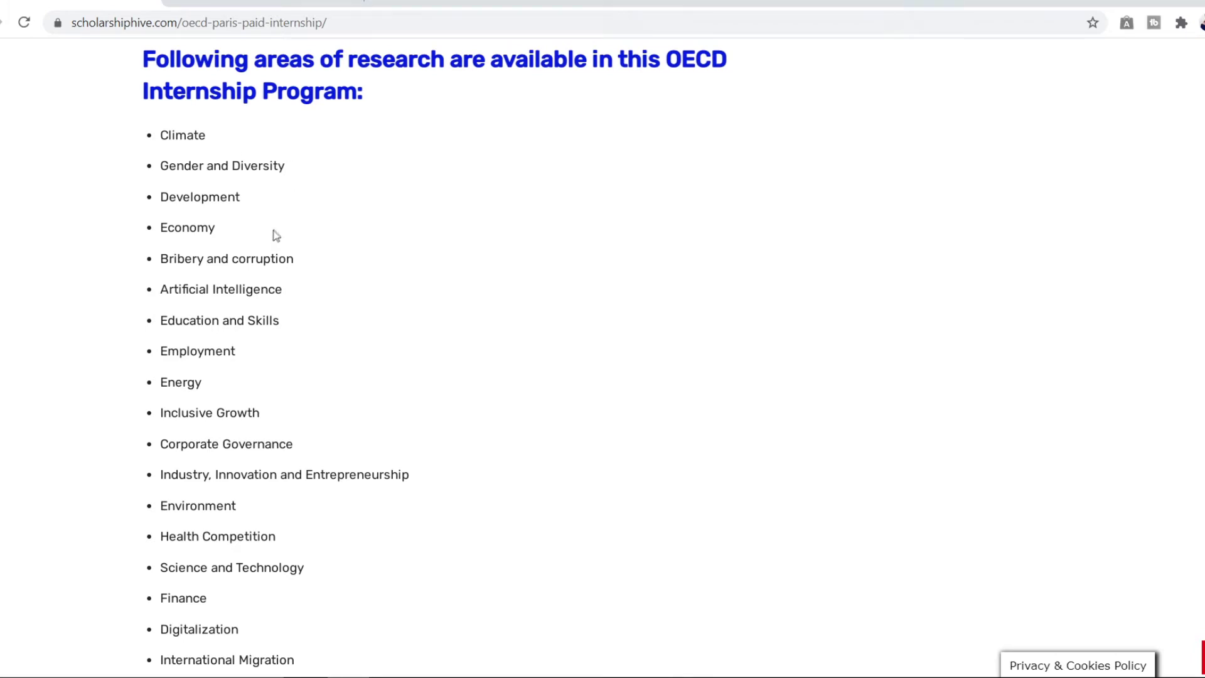
{"action": "scroll", "coordinate": [272, 234], "scroll_direction": "down", "scroll_amount": 3}
{"action": "scroll", "coordinate": [314, 260], "scroll_direction": "down", "scroll_amount": 4}
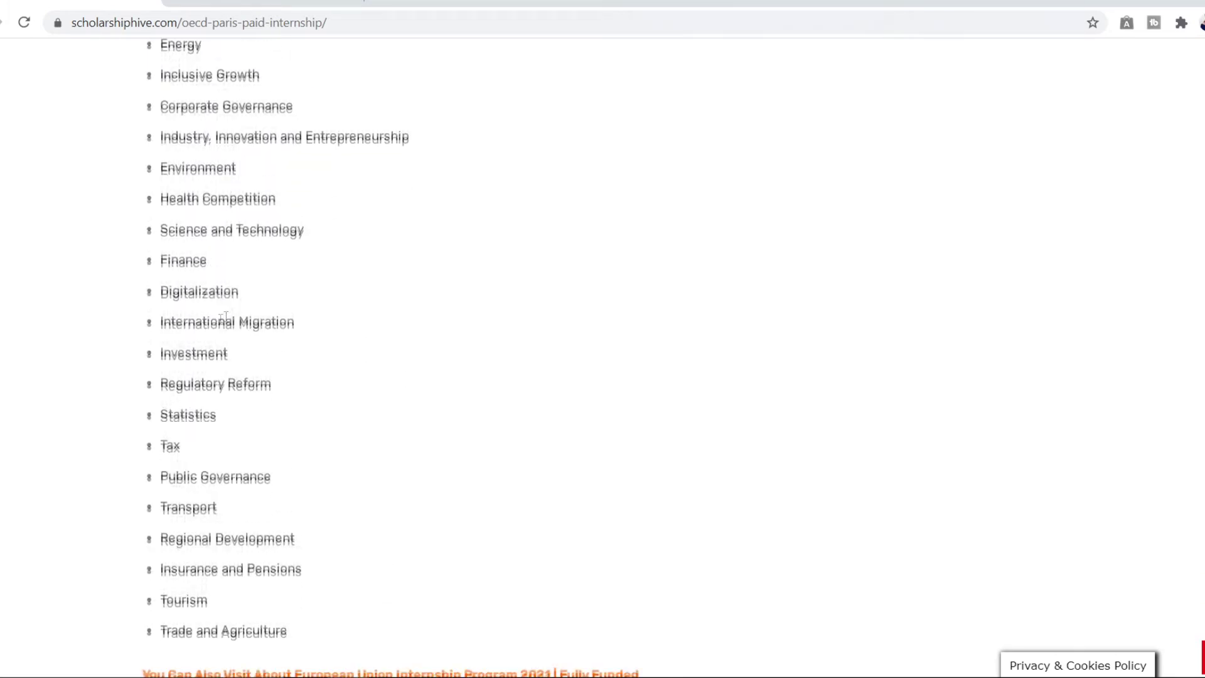
{"action": "scroll", "coordinate": [358, 458], "scroll_direction": "up", "scroll_amount": 1}
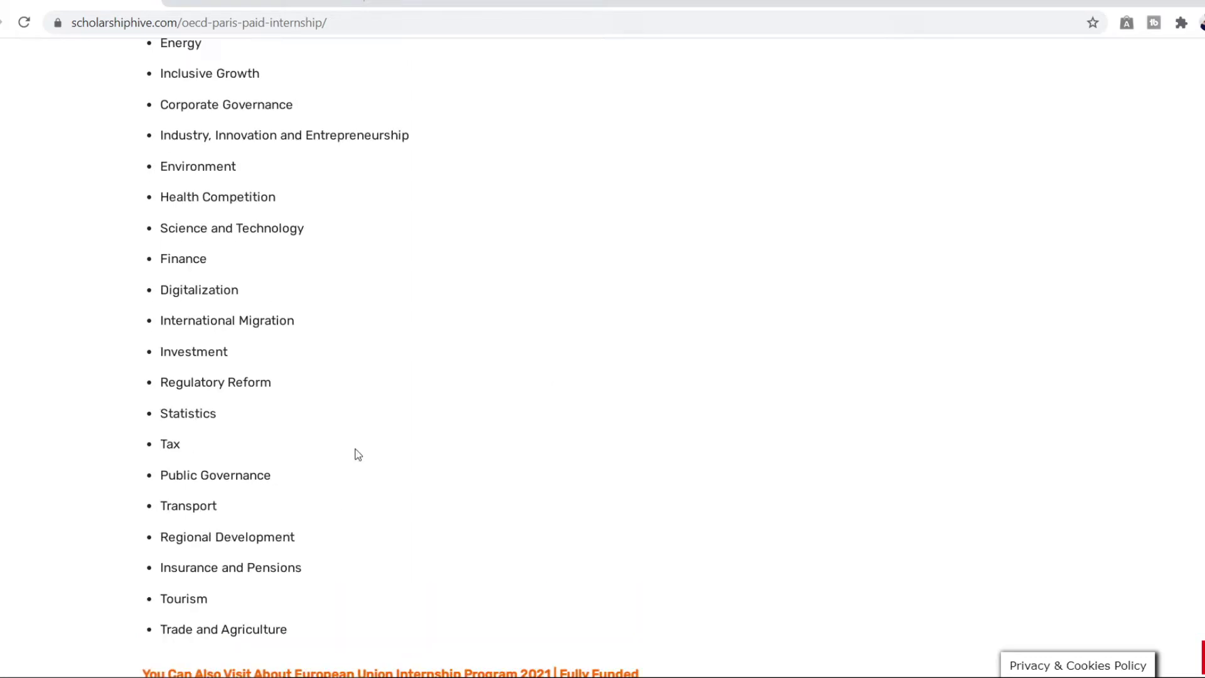
{"action": "scroll", "coordinate": [513, 353], "scroll_direction": "down", "scroll_amount": 8}
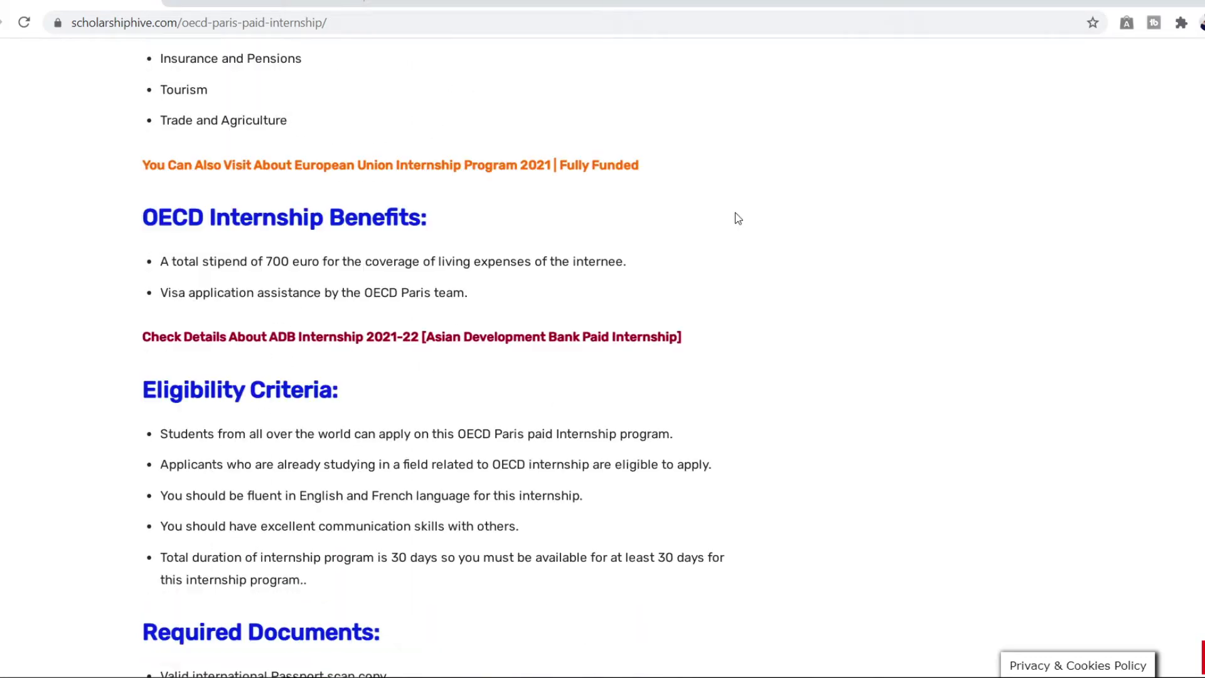
Scroll past Eligibility Criteria to Required Documents, the 2022 Deadline and the Apply NOW links.
{"action": "scroll", "coordinate": [726, 219], "scroll_direction": "down", "scroll_amount": 1}
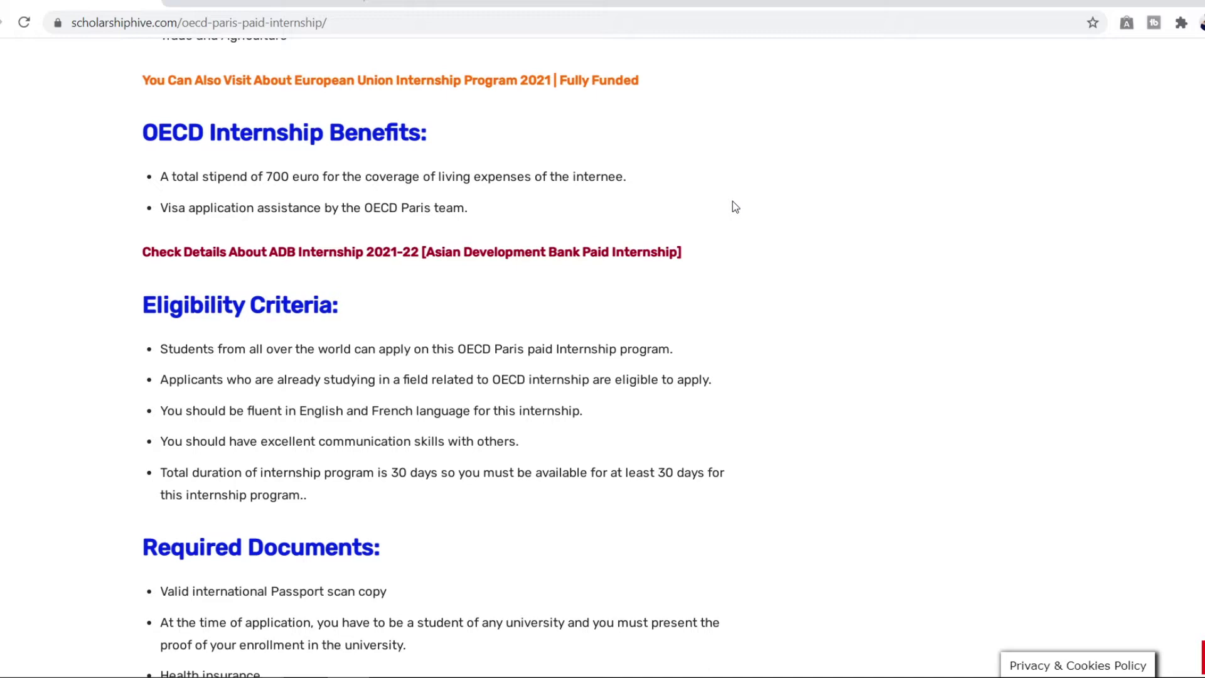
{"action": "scroll", "coordinate": [735, 207], "scroll_direction": "down", "scroll_amount": 3}
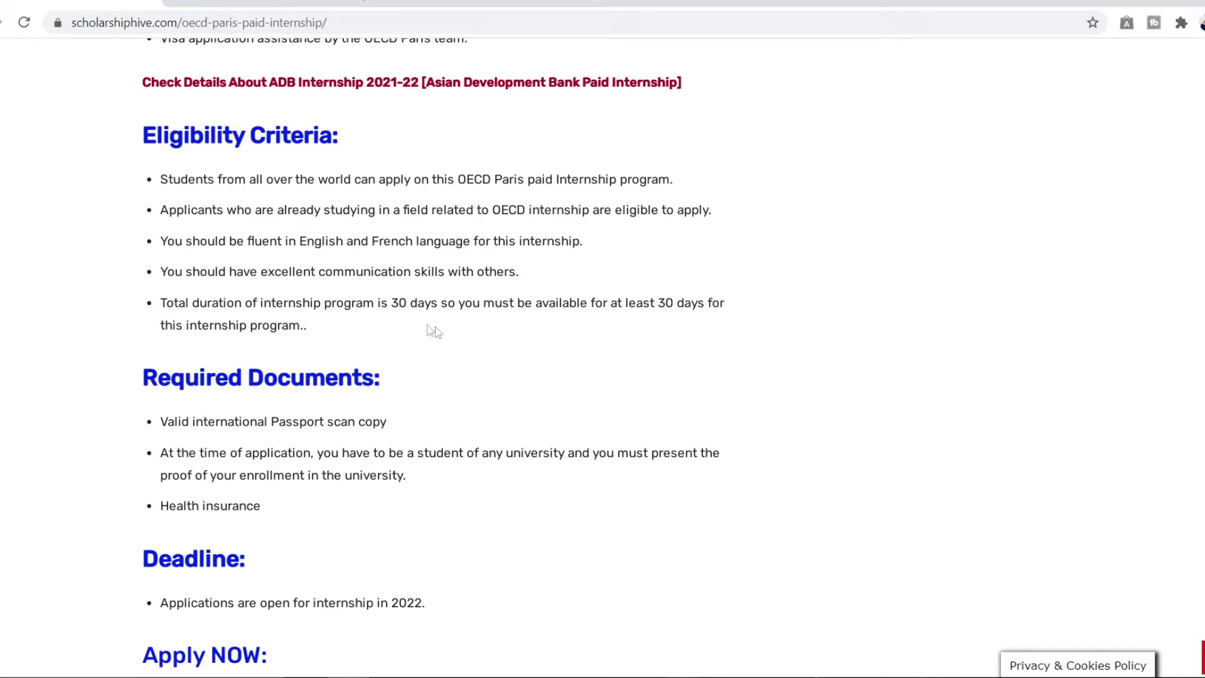
{"action": "scroll", "coordinate": [532, 324], "scroll_direction": "down", "scroll_amount": 1}
{"action": "scroll", "coordinate": [396, 277], "scroll_direction": "down", "scroll_amount": 1}
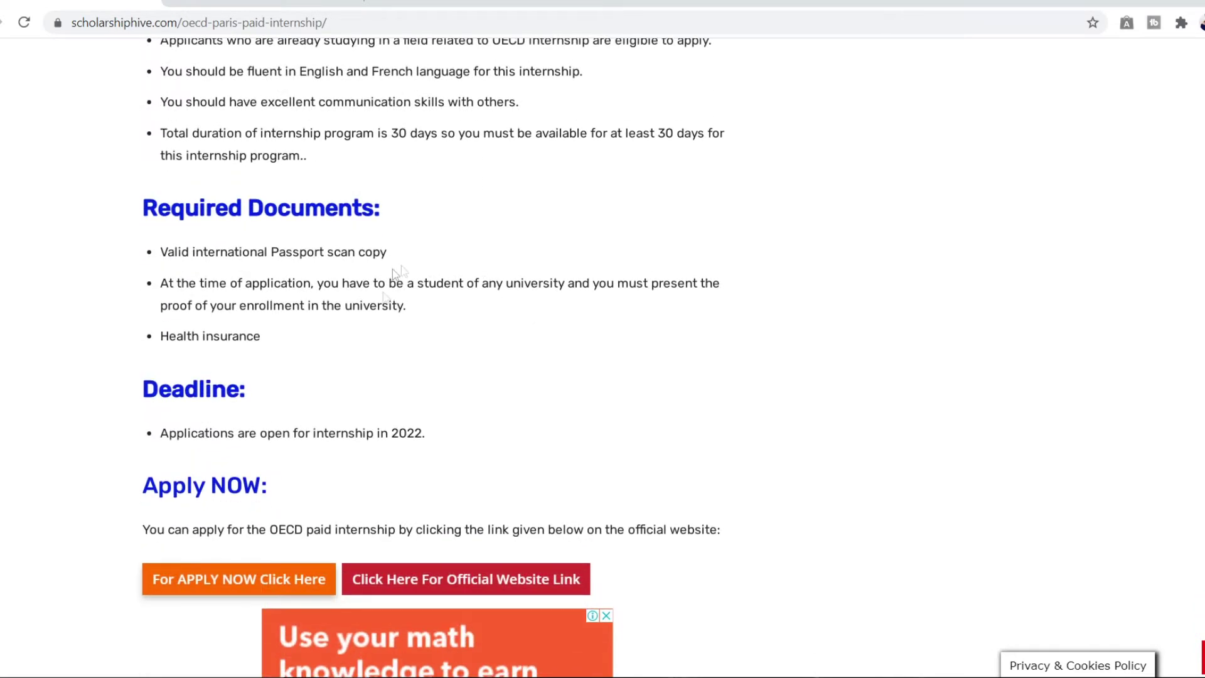
{"action": "scroll", "coordinate": [396, 277], "scroll_direction": "up", "scroll_amount": 2}
{"action": "scroll", "coordinate": [356, 449], "scroll_direction": "down", "scroll_amount": 1}
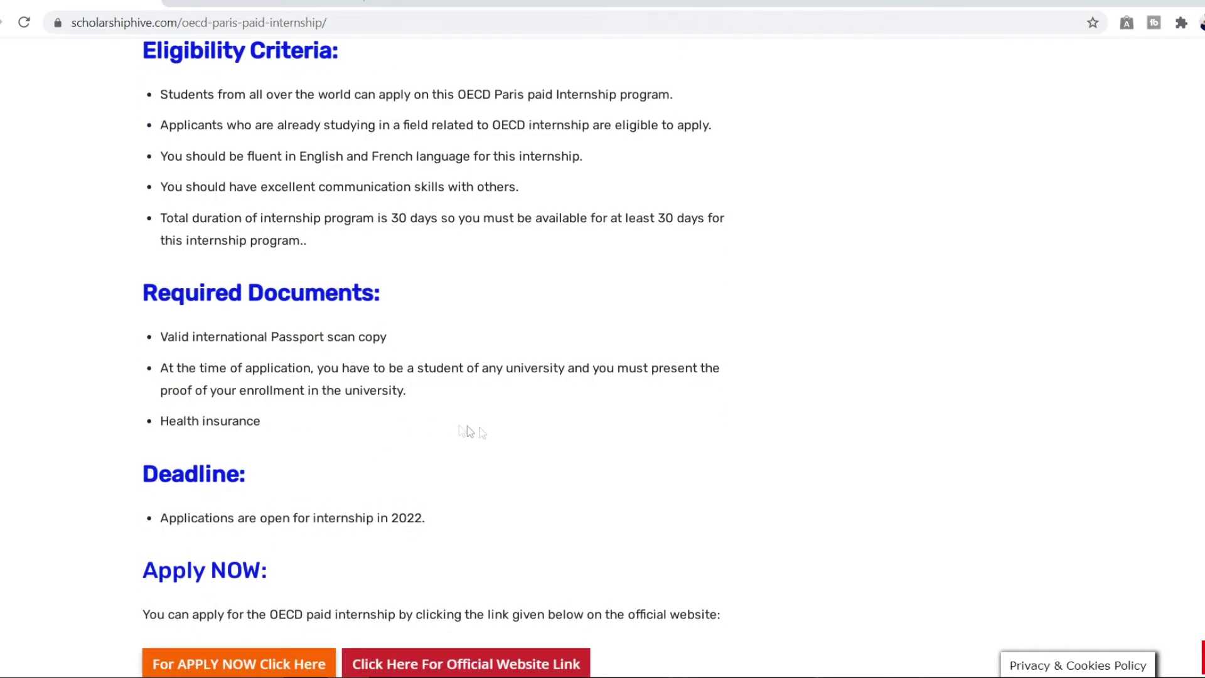
{"action": "scroll", "coordinate": [558, 477], "scroll_direction": "up", "scroll_amount": 1}
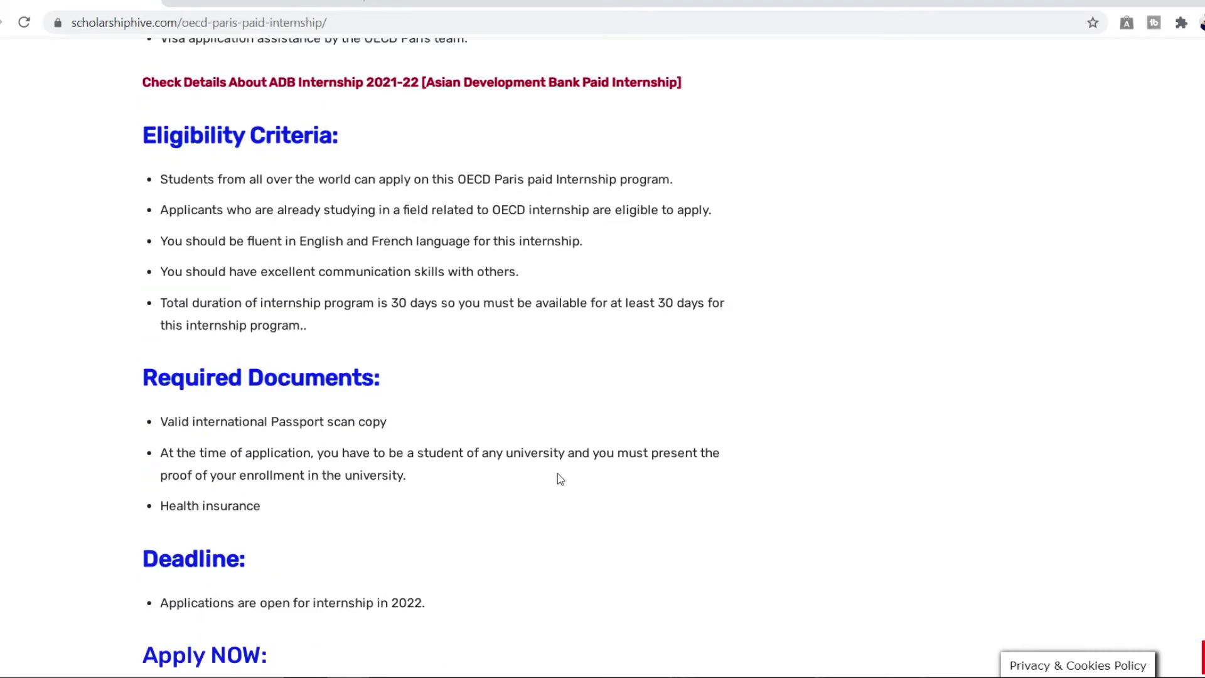
{"action": "scroll", "coordinate": [559, 480], "scroll_direction": "down", "scroll_amount": 1}
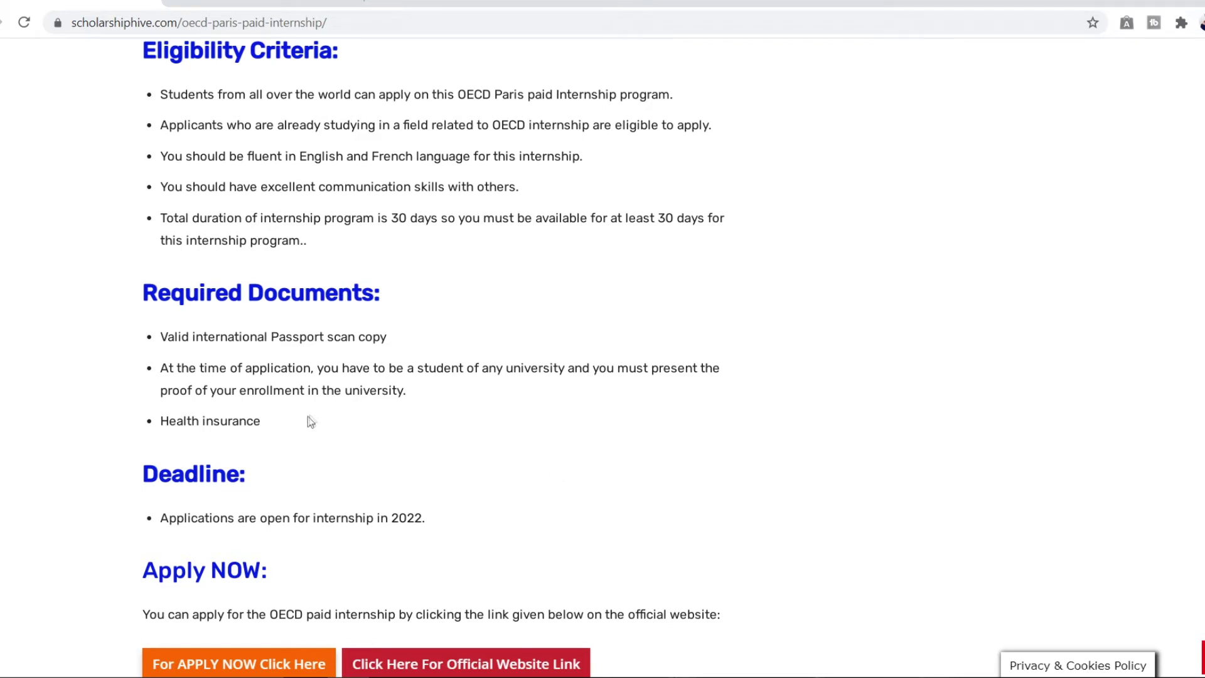
{"action": "scroll", "coordinate": [440, 417], "scroll_direction": "down", "scroll_amount": 1}
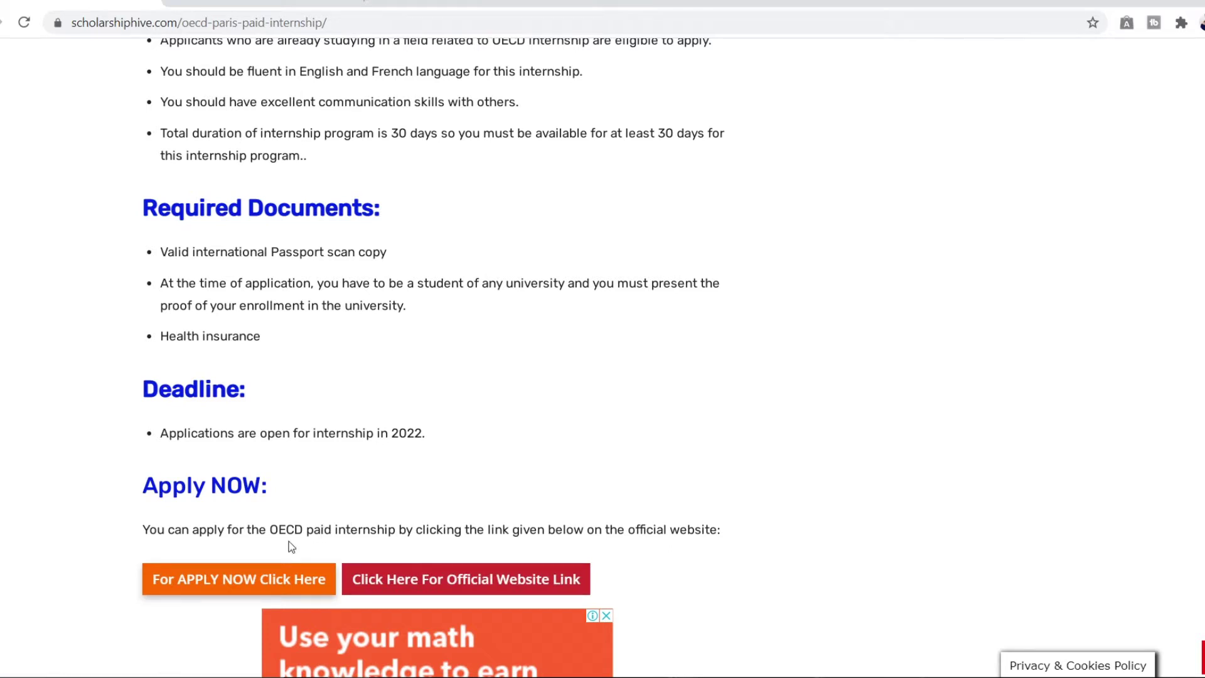
{"action": "left_click", "coordinate": [231, 589]}
Scroll through the portal page to bring the Resume Upload step 1 of 8 into view.
{"action": "scroll", "coordinate": [835, 396], "scroll_direction": "down", "scroll_amount": 1}
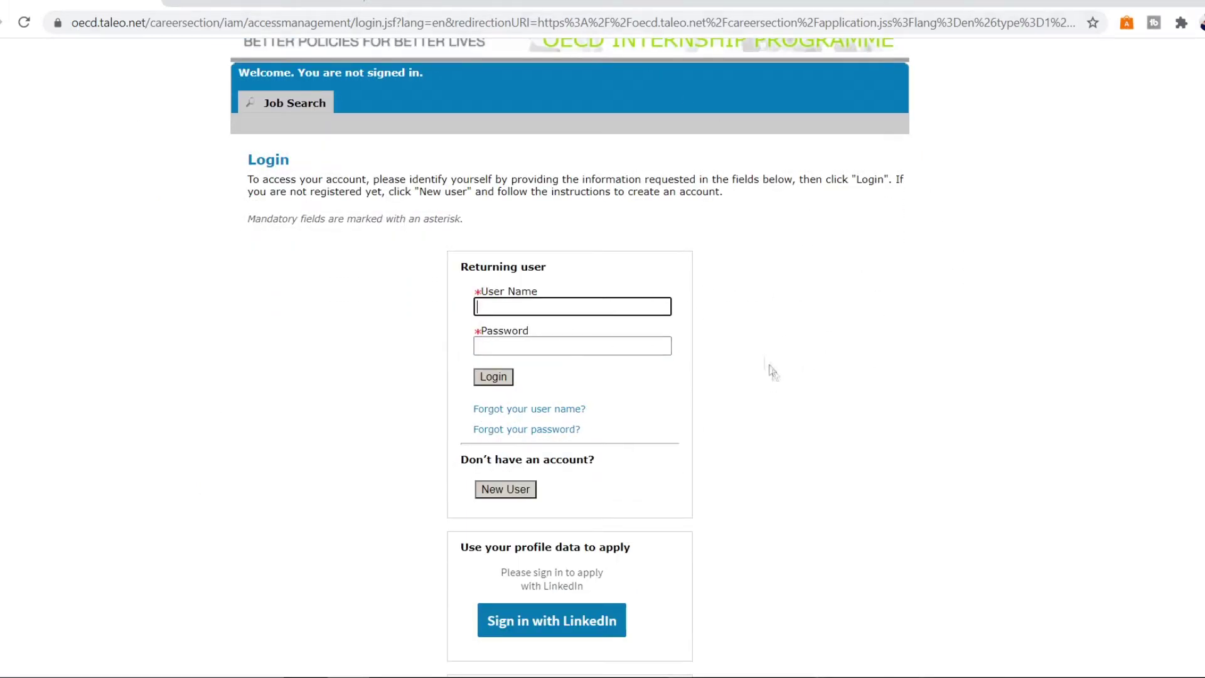
{"action": "scroll", "coordinate": [774, 352], "scroll_direction": "down", "scroll_amount": 1}
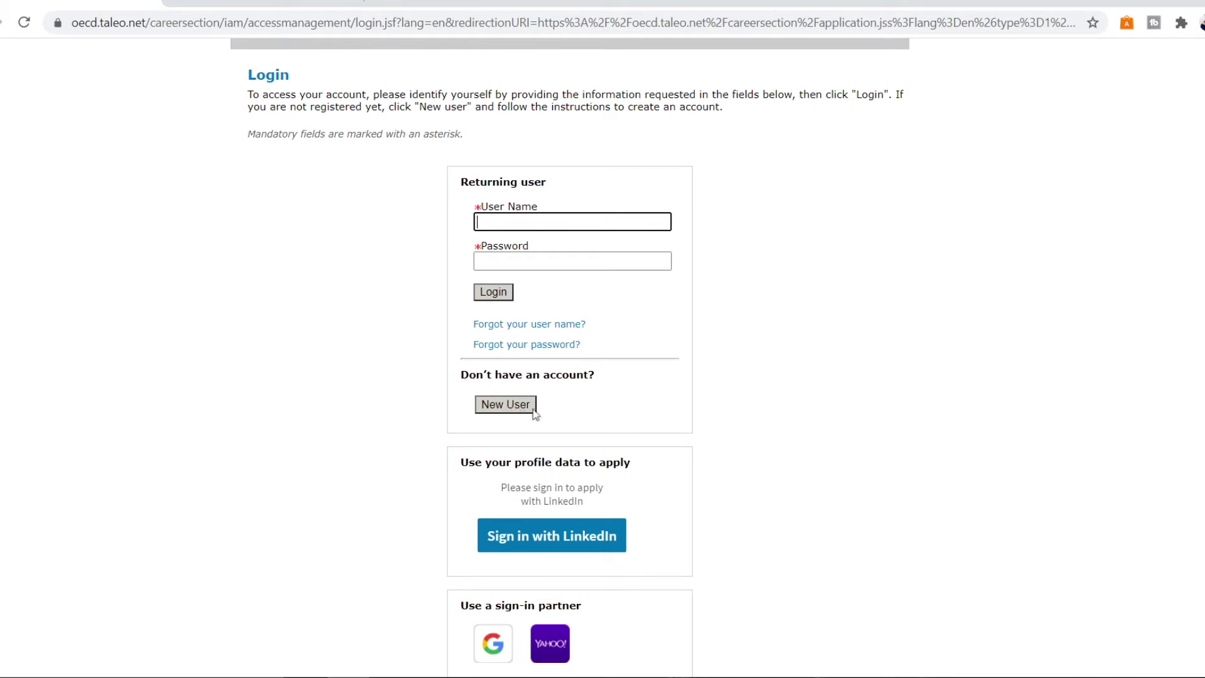
{"action": "scroll", "coordinate": [530, 414], "scroll_direction": "up", "scroll_amount": 1}
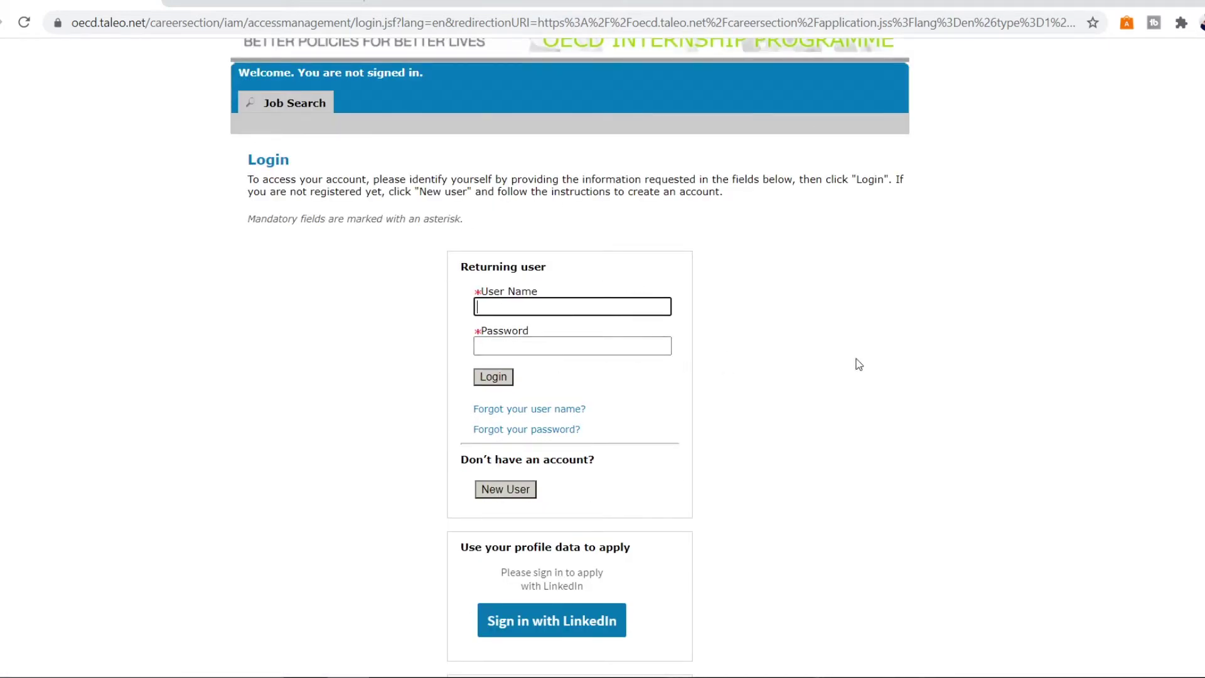
{"action": "scroll", "coordinate": [859, 364], "scroll_direction": "down", "scroll_amount": 1}
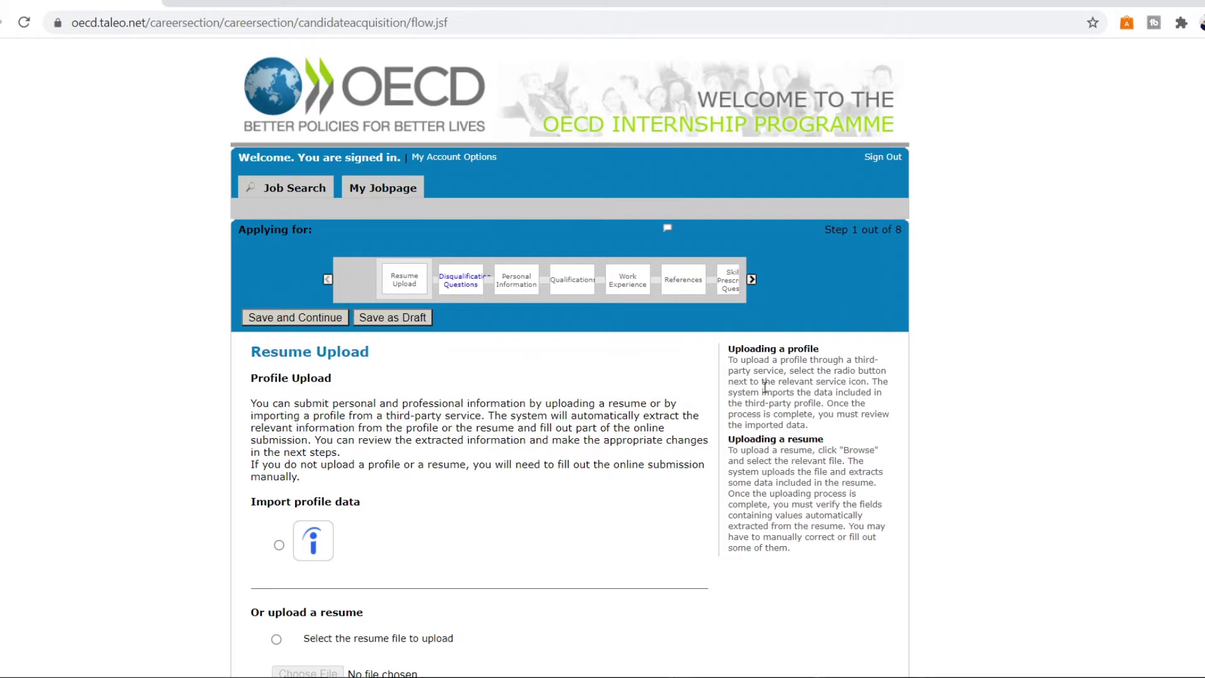
Choose to fill out the application manually instead of uploading a resume, and continue.
{"action": "scroll", "coordinate": [772, 377], "scroll_direction": "down", "scroll_amount": 2}
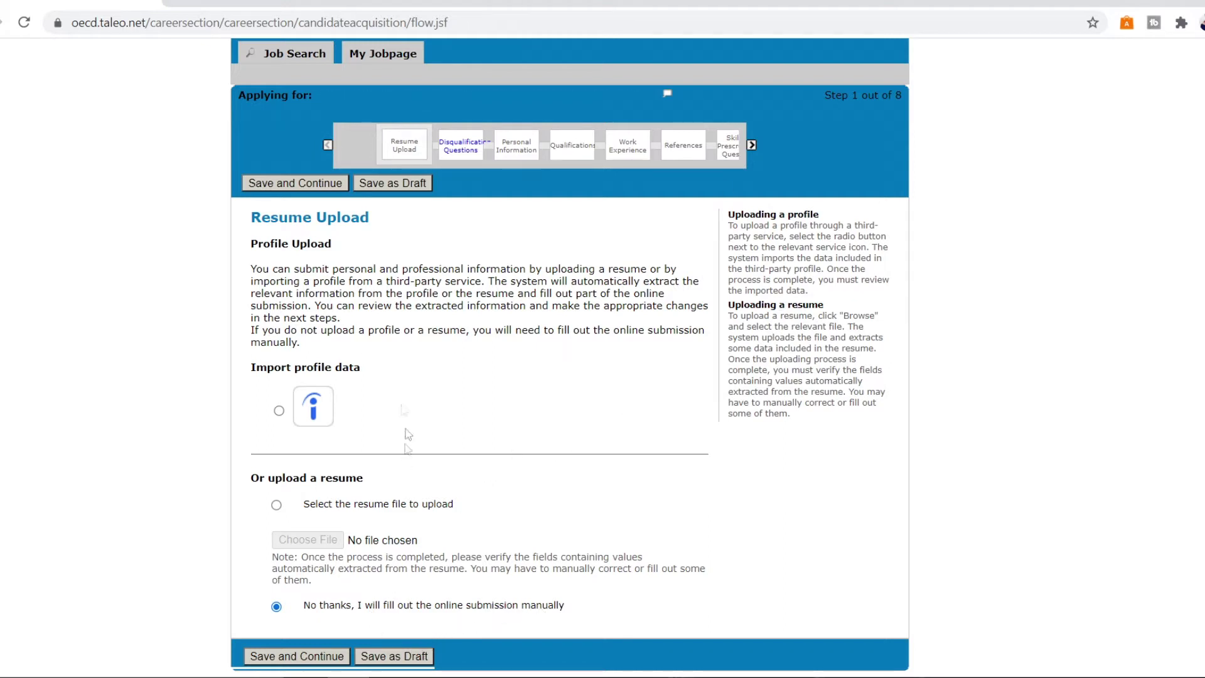
{"action": "left_click", "coordinate": [277, 505]}
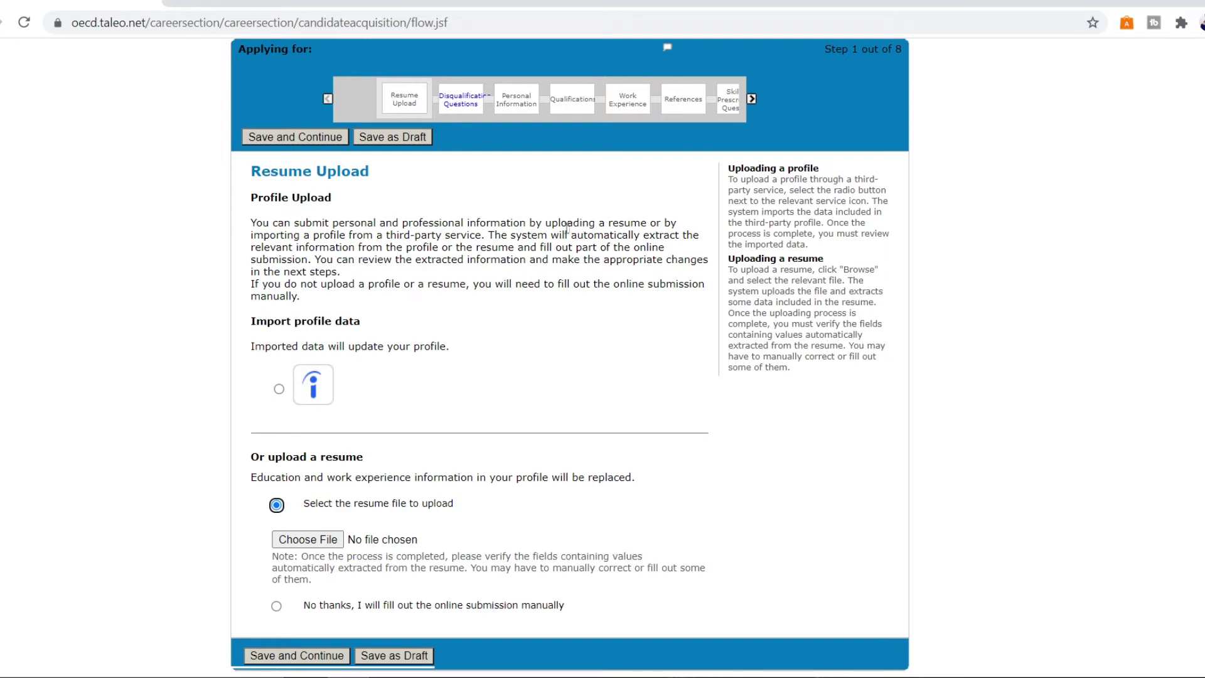
{"action": "left_click", "coordinate": [277, 606]}
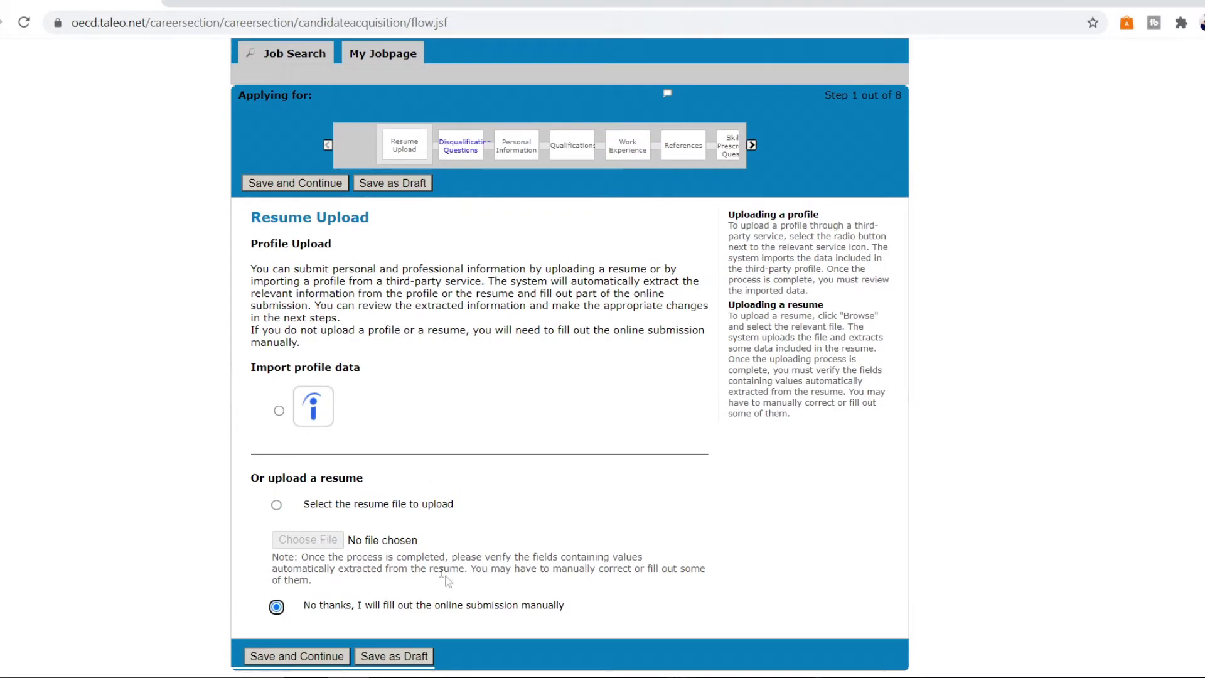
{"action": "left_click", "coordinate": [315, 657]}
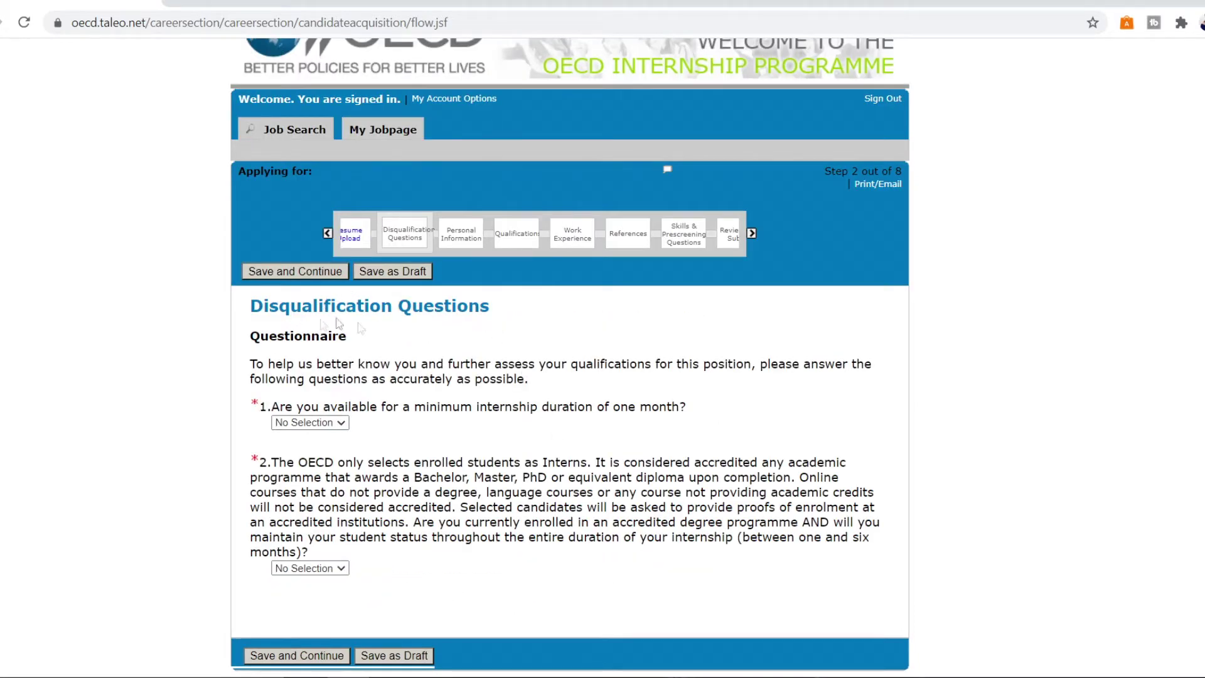
Answer Yes to the one-month availability and enrolled-student questions, then save and continue.
{"action": "key", "text": "Tab"}
{"action": "key", "text": "Tab"}
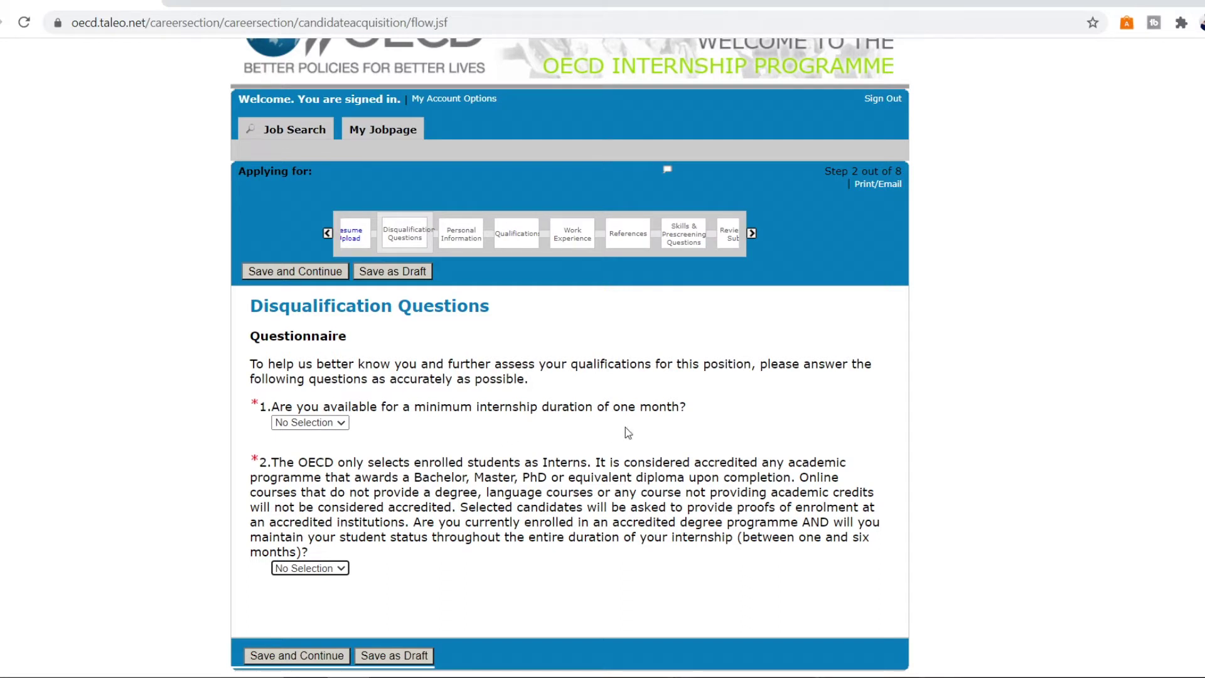
{"action": "left_click", "coordinate": [345, 425]}
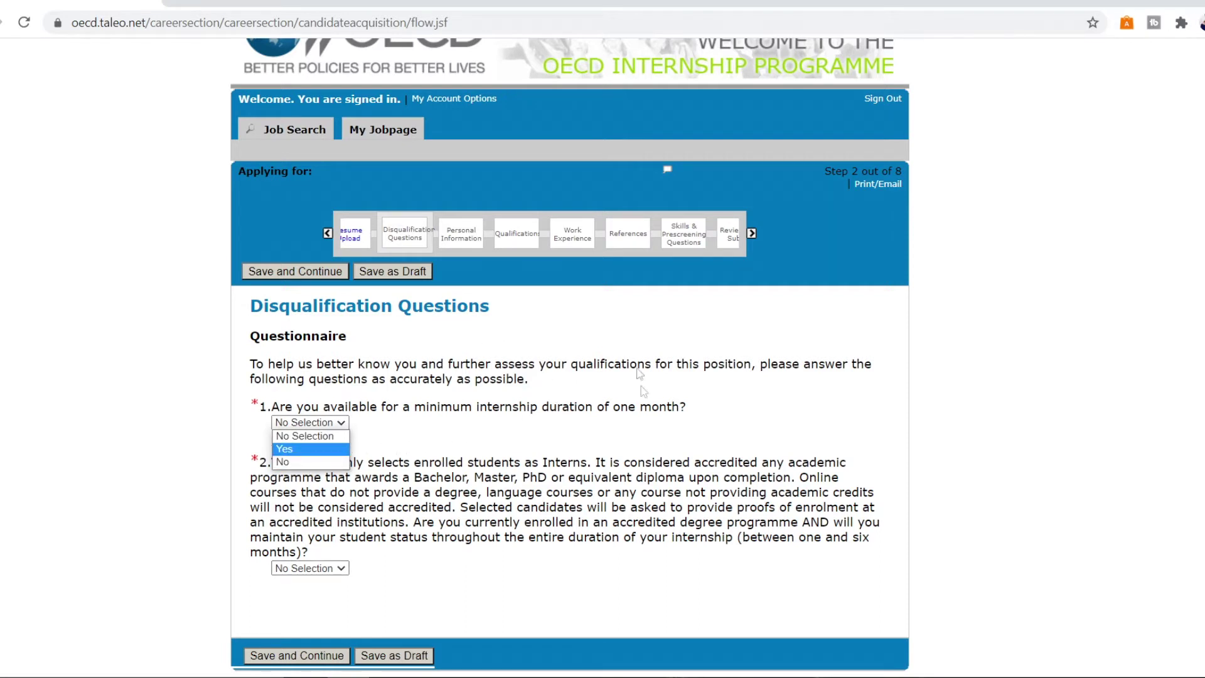
{"action": "left_click", "coordinate": [315, 450]}
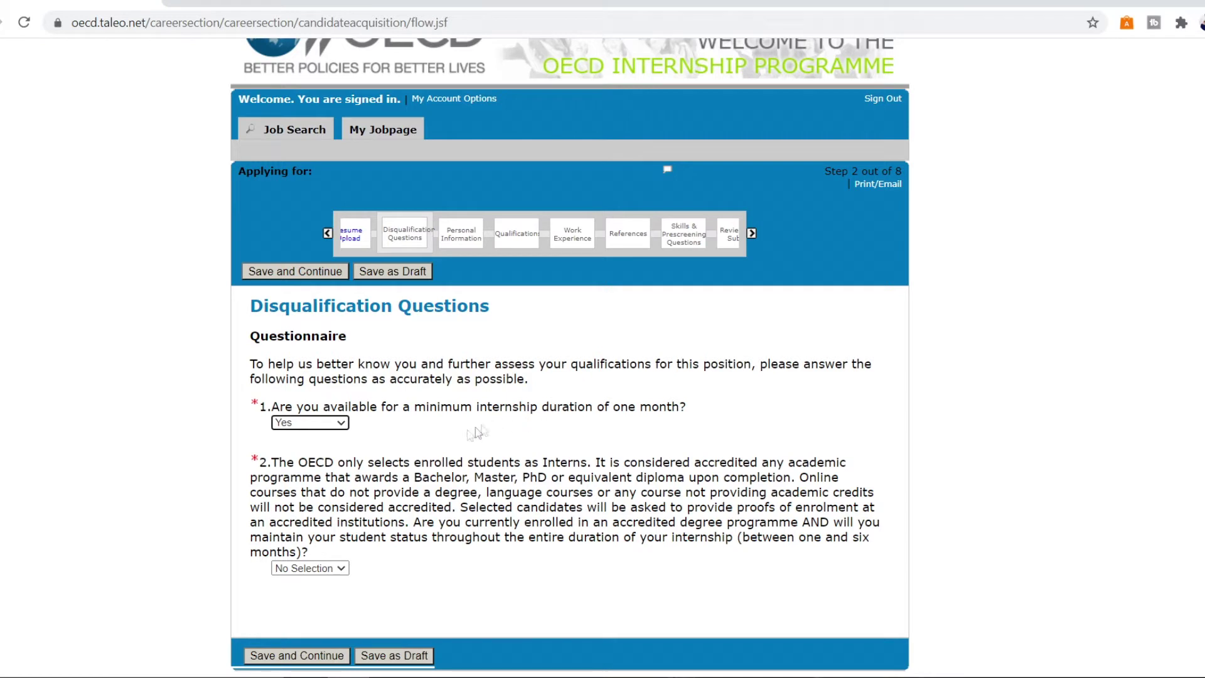
{"action": "left_click", "coordinate": [343, 570]}
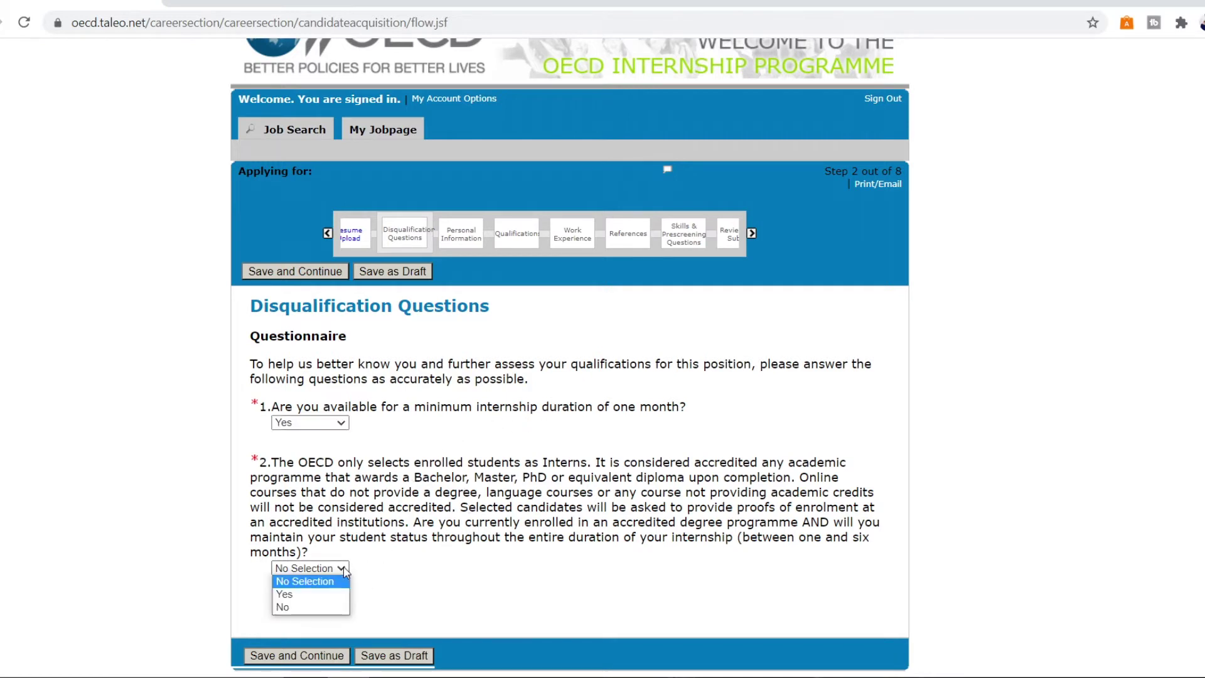
{"action": "left_click", "coordinate": [327, 595]}
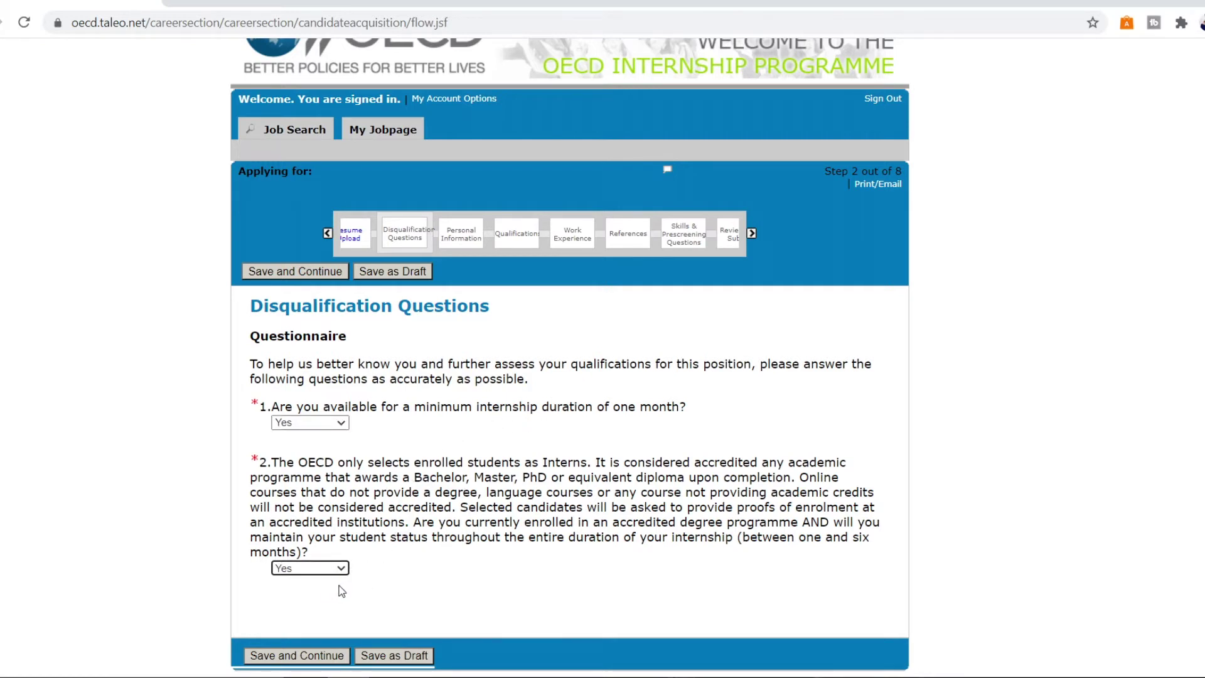
{"action": "left_click", "coordinate": [316, 656]}
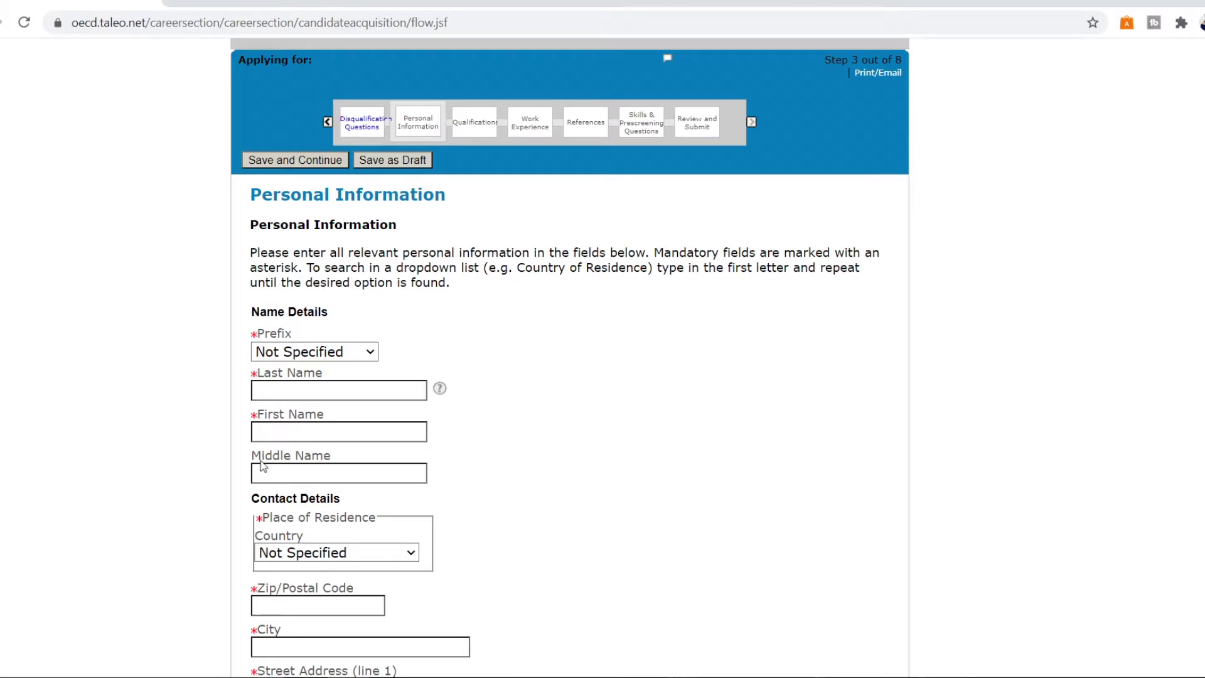
{"action": "scroll", "coordinate": [543, 433], "scroll_direction": "down", "scroll_amount": 2}
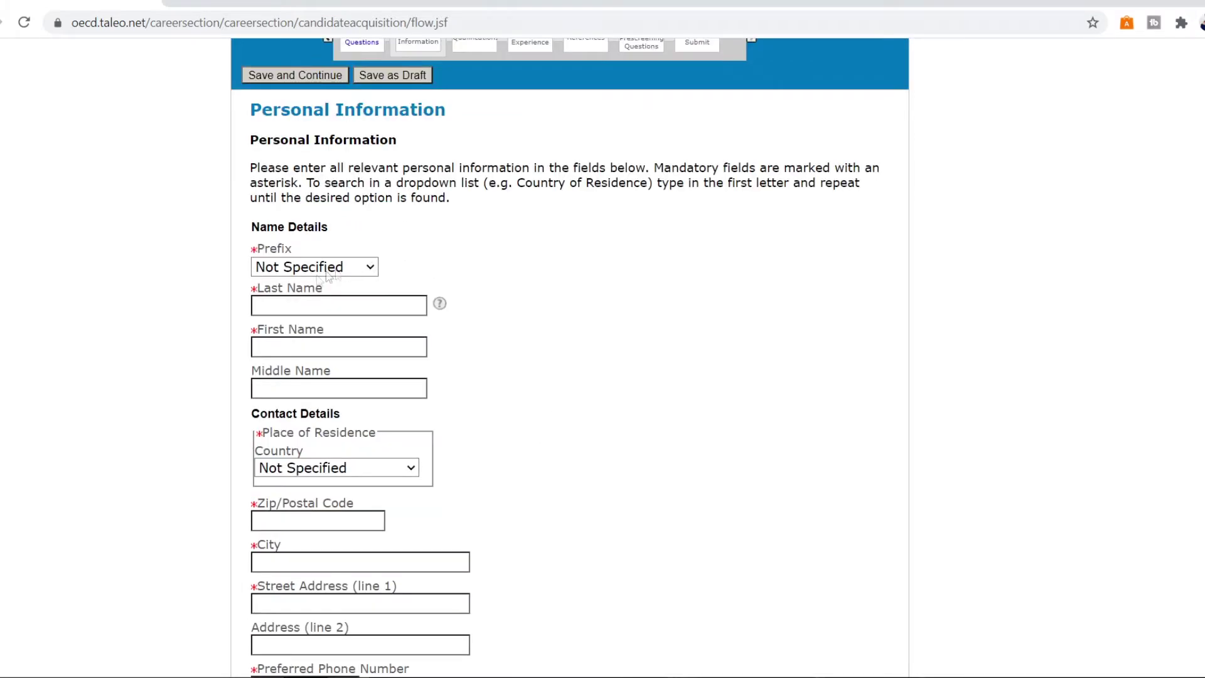
{"action": "scroll", "coordinate": [508, 375], "scroll_direction": "down", "scroll_amount": 1}
{"action": "scroll", "coordinate": [505, 371], "scroll_direction": "down", "scroll_amount": 2}
{"action": "scroll", "coordinate": [410, 272], "scroll_direction": "up", "scroll_amount": 1}
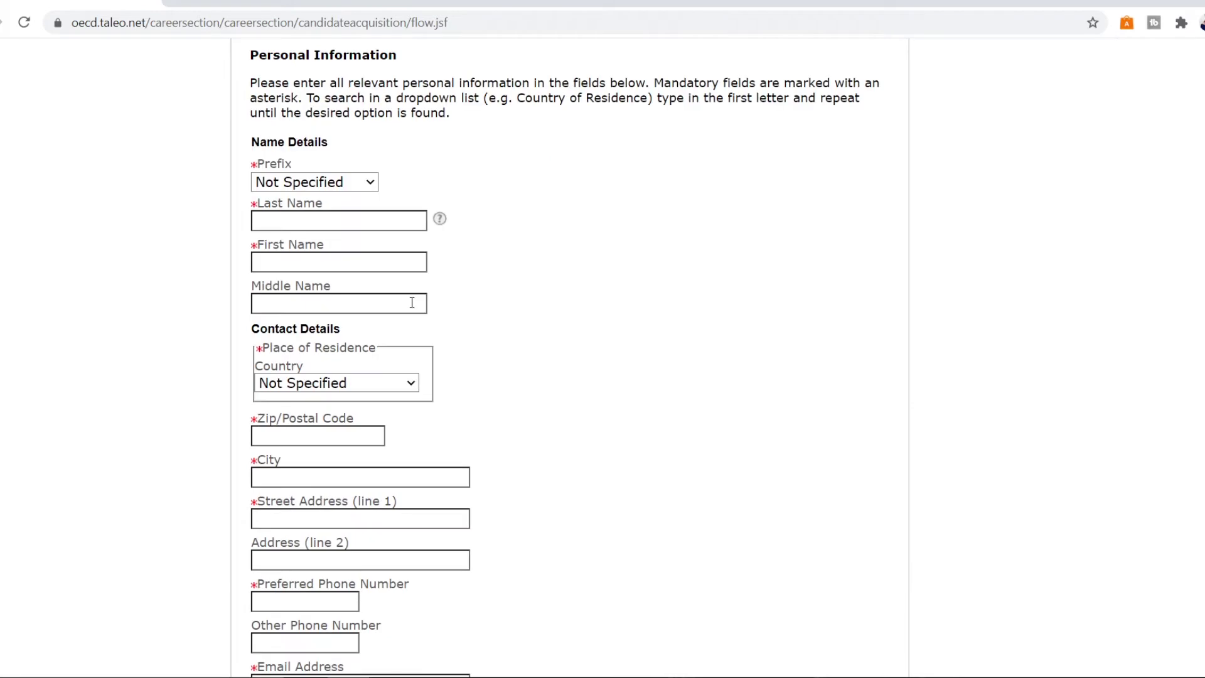
{"action": "scroll", "coordinate": [288, 308], "scroll_direction": "down", "scroll_amount": 1}
{"action": "left_click", "coordinate": [358, 300]}
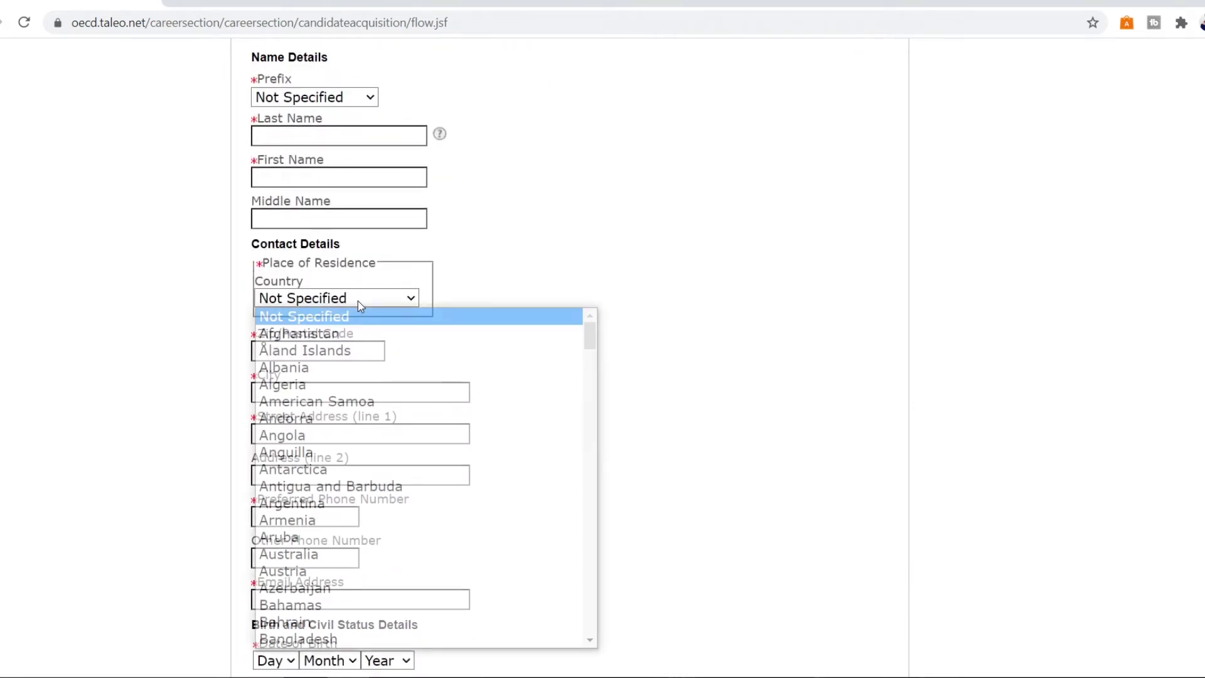
{"action": "left_click", "coordinate": [364, 295]}
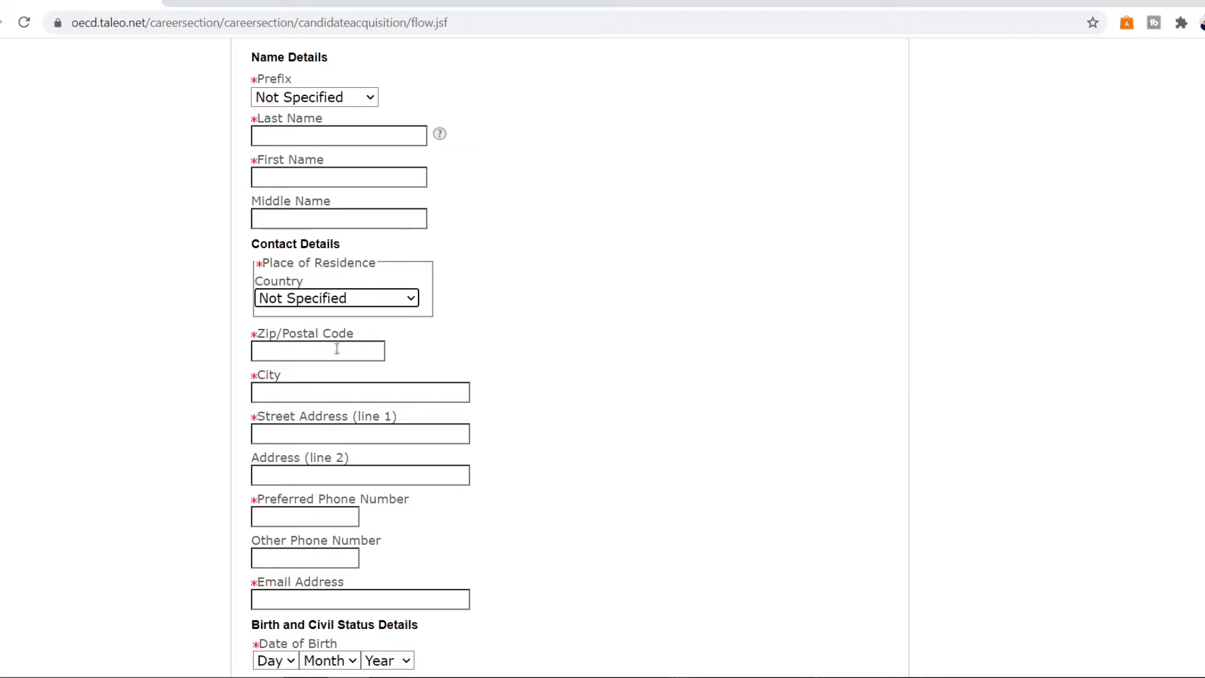
{"action": "scroll", "coordinate": [302, 393], "scroll_direction": "down", "scroll_amount": 2}
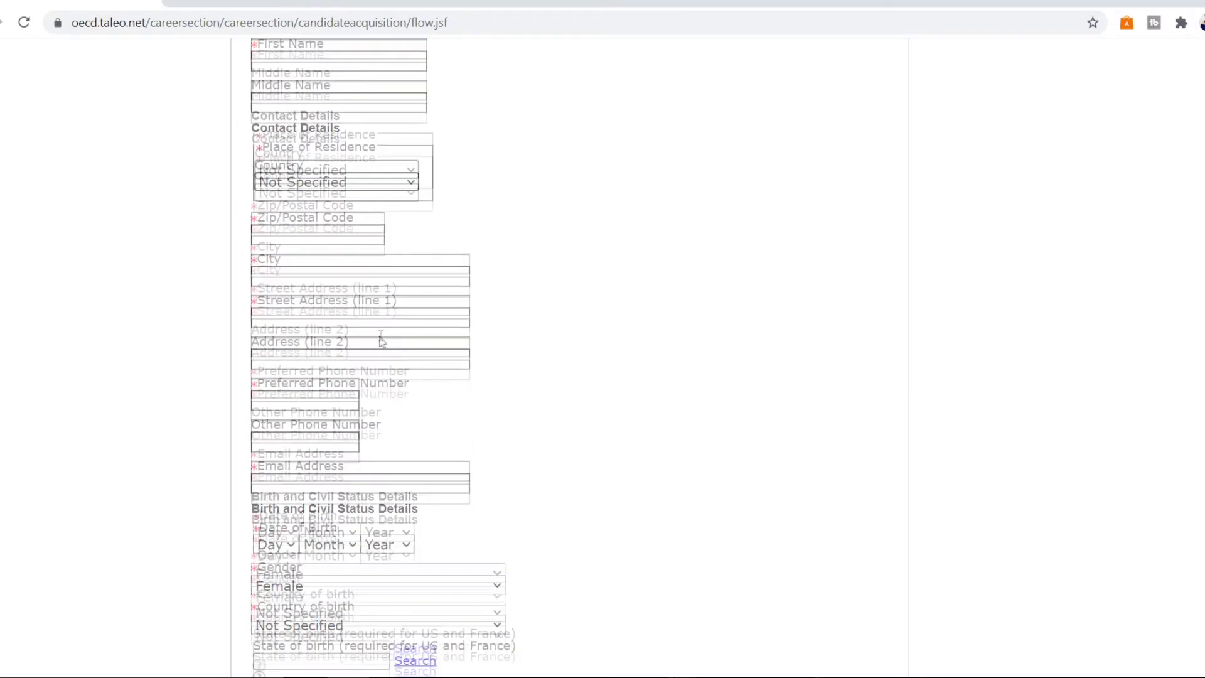
{"action": "scroll", "coordinate": [510, 345], "scroll_direction": "down", "scroll_amount": 1}
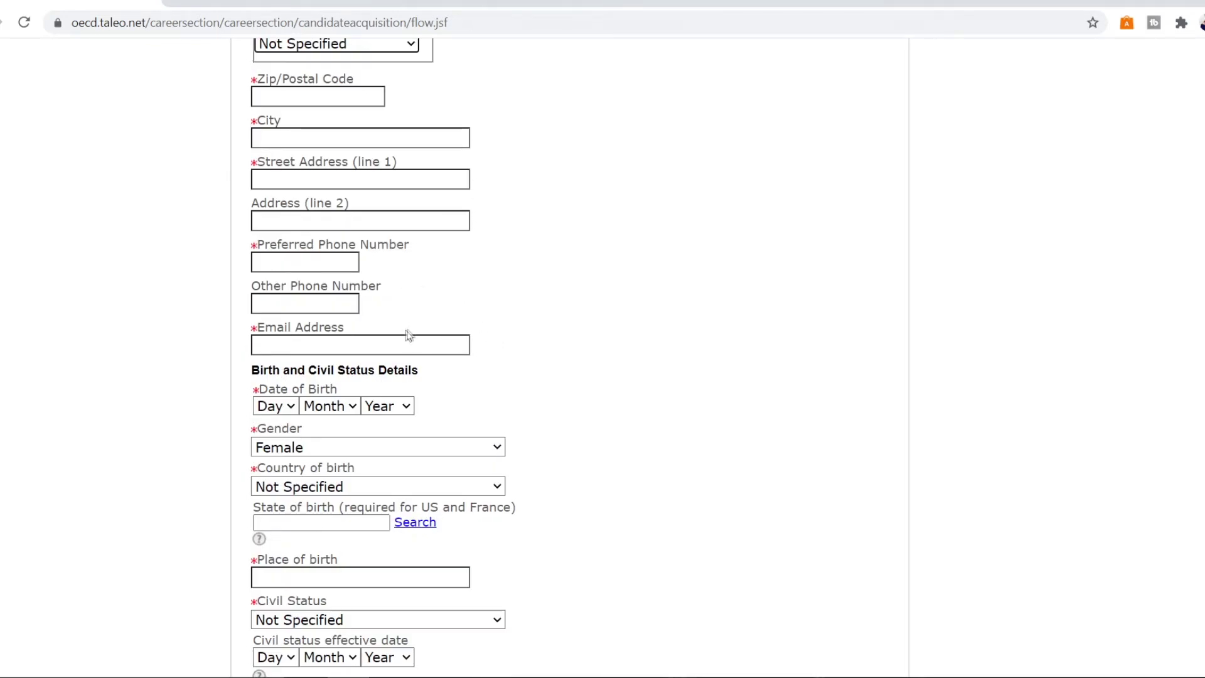
{"action": "scroll", "coordinate": [408, 335], "scroll_direction": "down", "scroll_amount": 1}
{"action": "scroll", "coordinate": [405, 325], "scroll_direction": "down", "scroll_amount": 1}
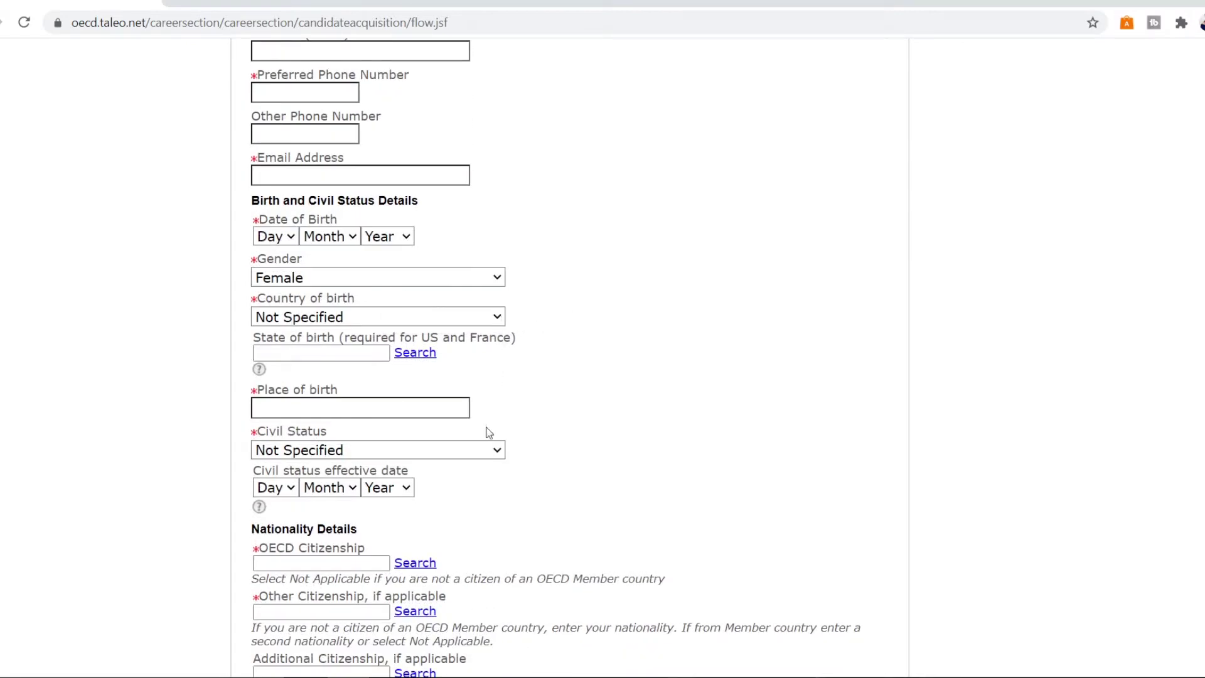
{"action": "scroll", "coordinate": [492, 311], "scroll_direction": "down", "scroll_amount": 1}
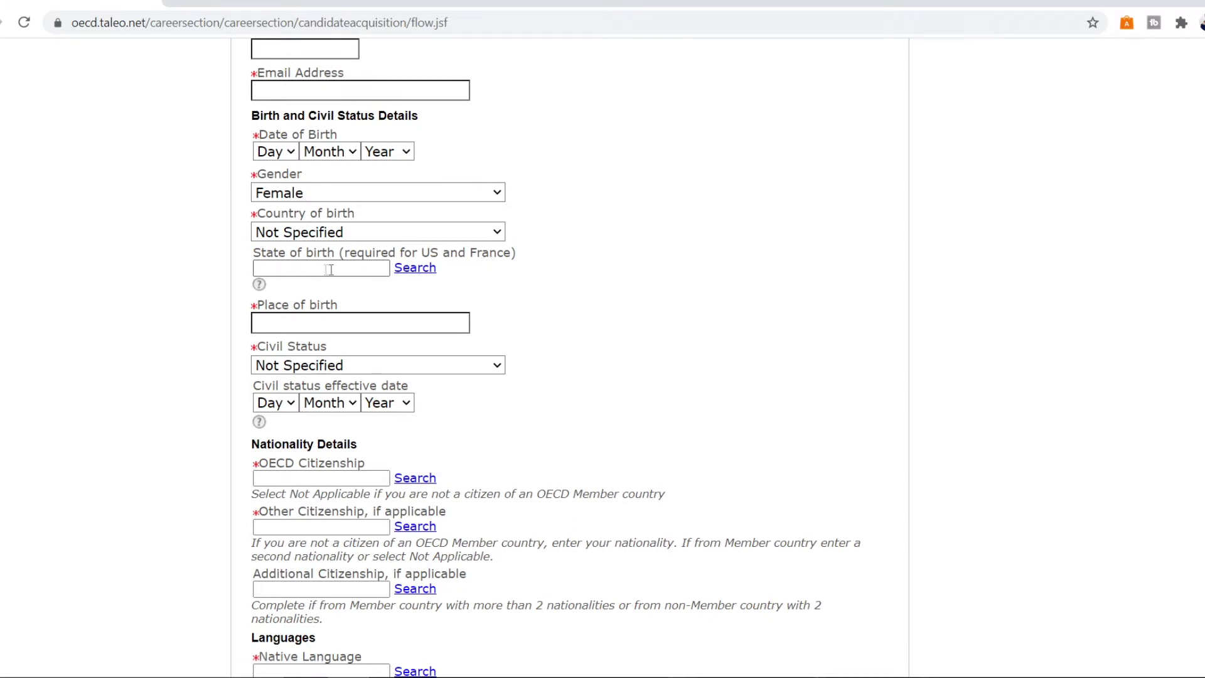
{"action": "scroll", "coordinate": [319, 271], "scroll_direction": "down", "scroll_amount": 1}
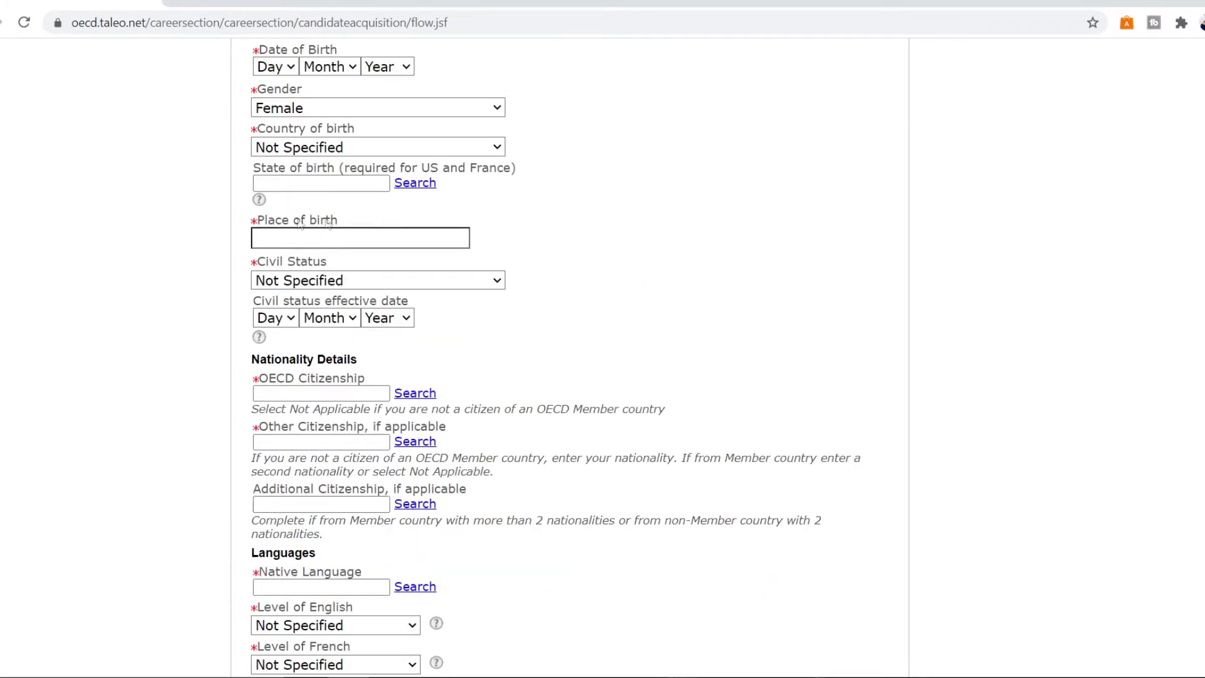
{"action": "left_click", "coordinate": [496, 281]}
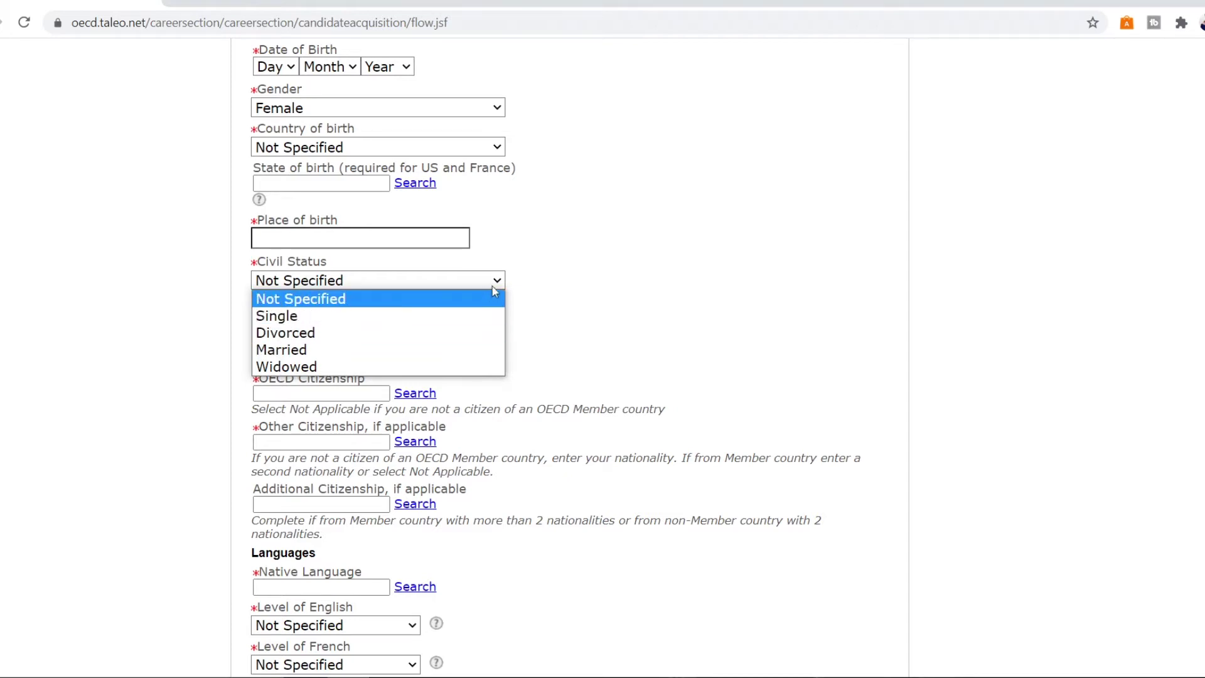
{"action": "left_click", "coordinate": [495, 293]}
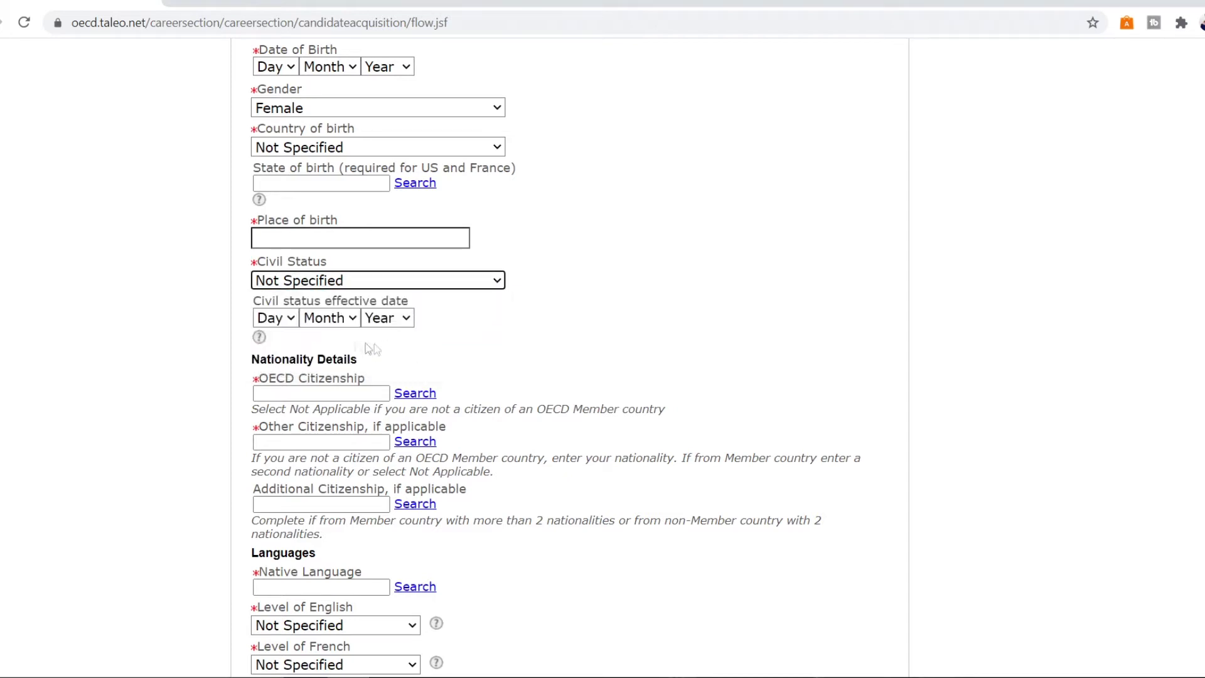
{"action": "left_click", "coordinate": [494, 282]}
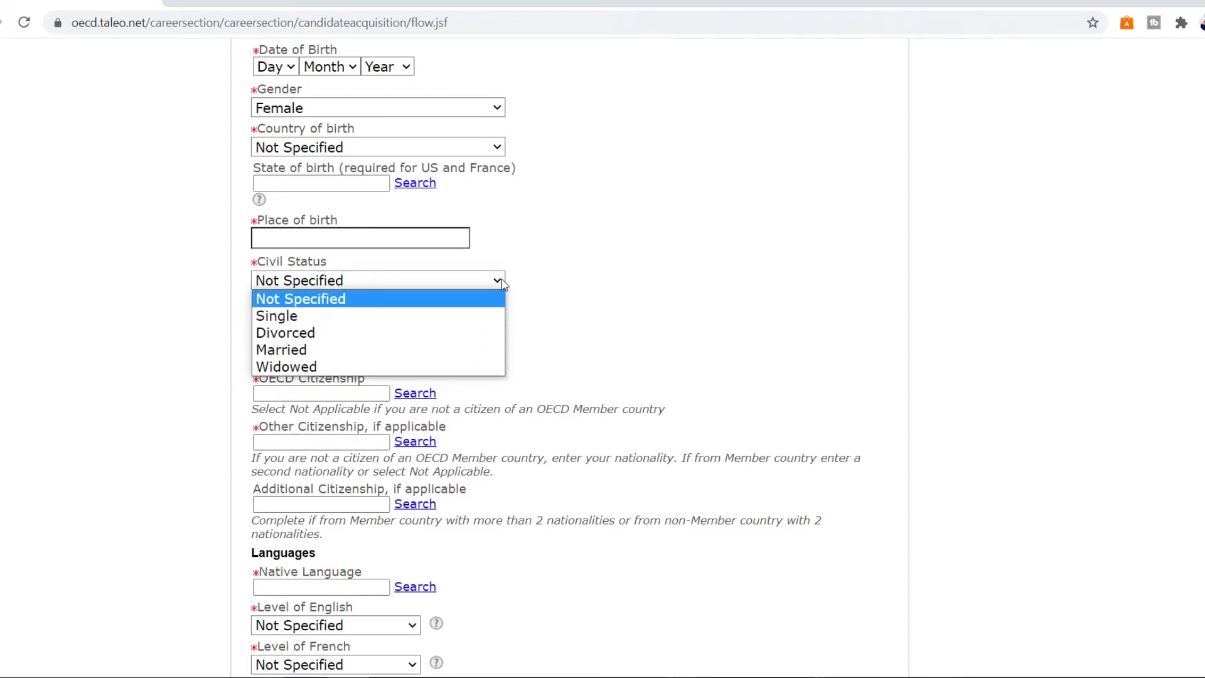
{"action": "left_click", "coordinate": [502, 284]}
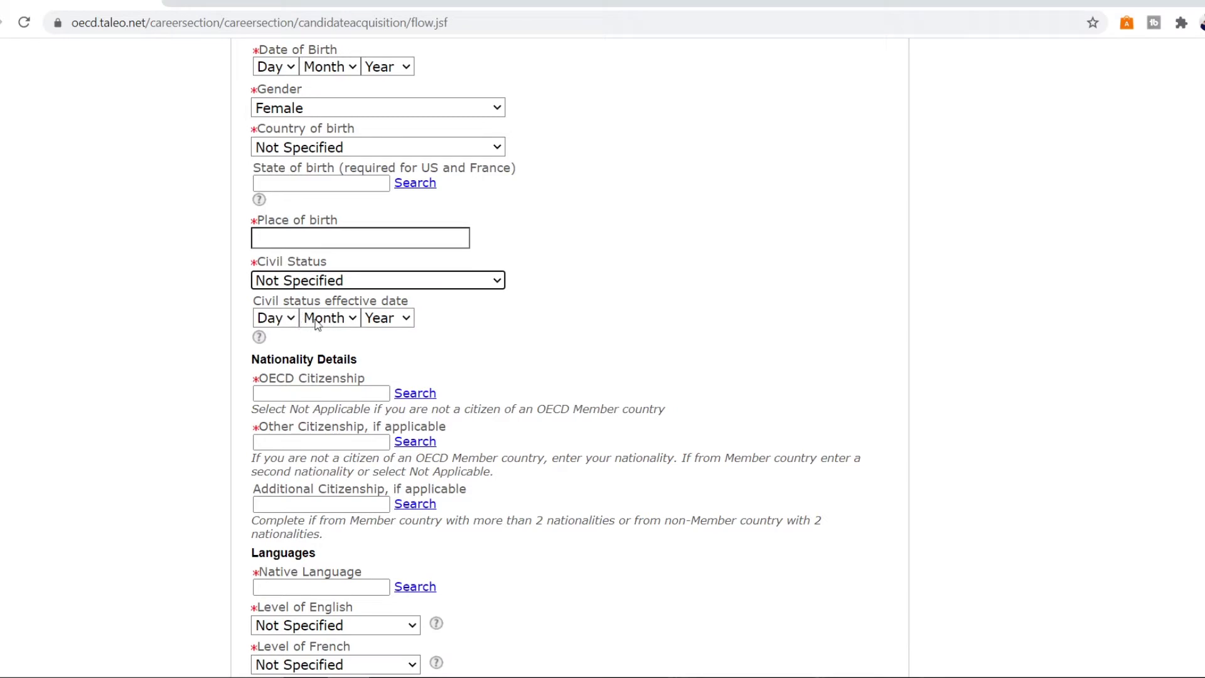
{"action": "left_click", "coordinate": [496, 348]}
{"action": "scroll", "coordinate": [389, 282], "scroll_direction": "down", "scroll_amount": 1}
{"action": "scroll", "coordinate": [341, 300], "scroll_direction": "down", "scroll_amount": 1}
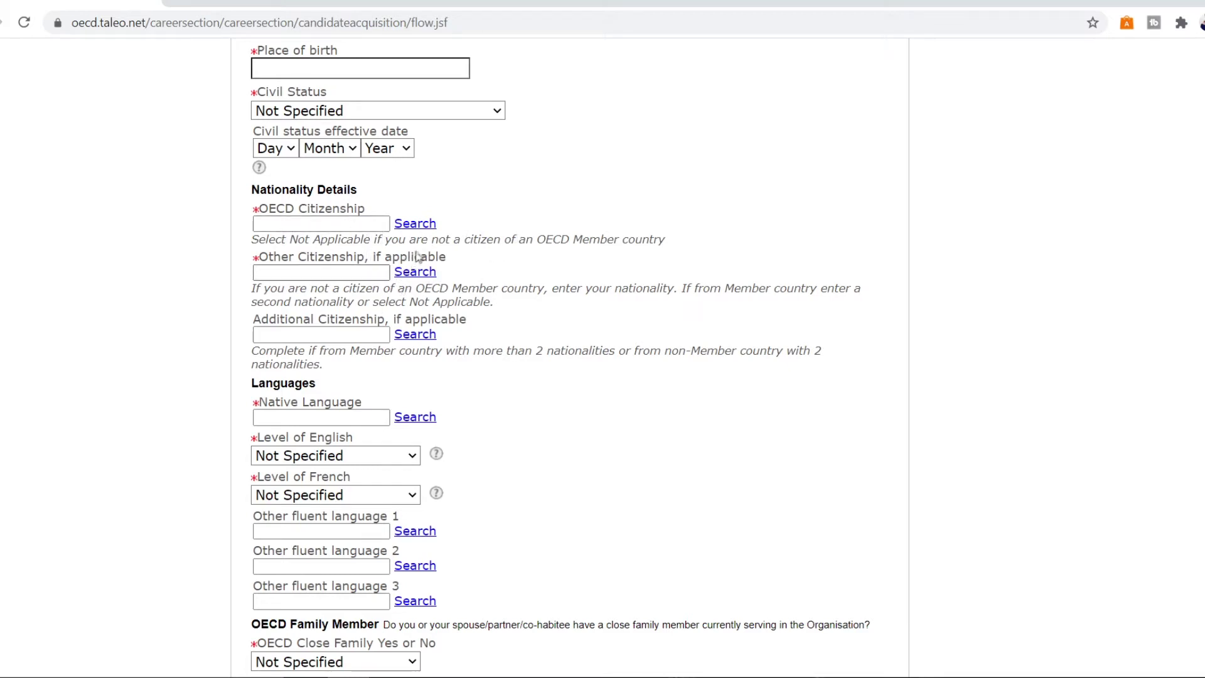
{"action": "scroll", "coordinate": [307, 240], "scroll_direction": "down", "scroll_amount": 3}
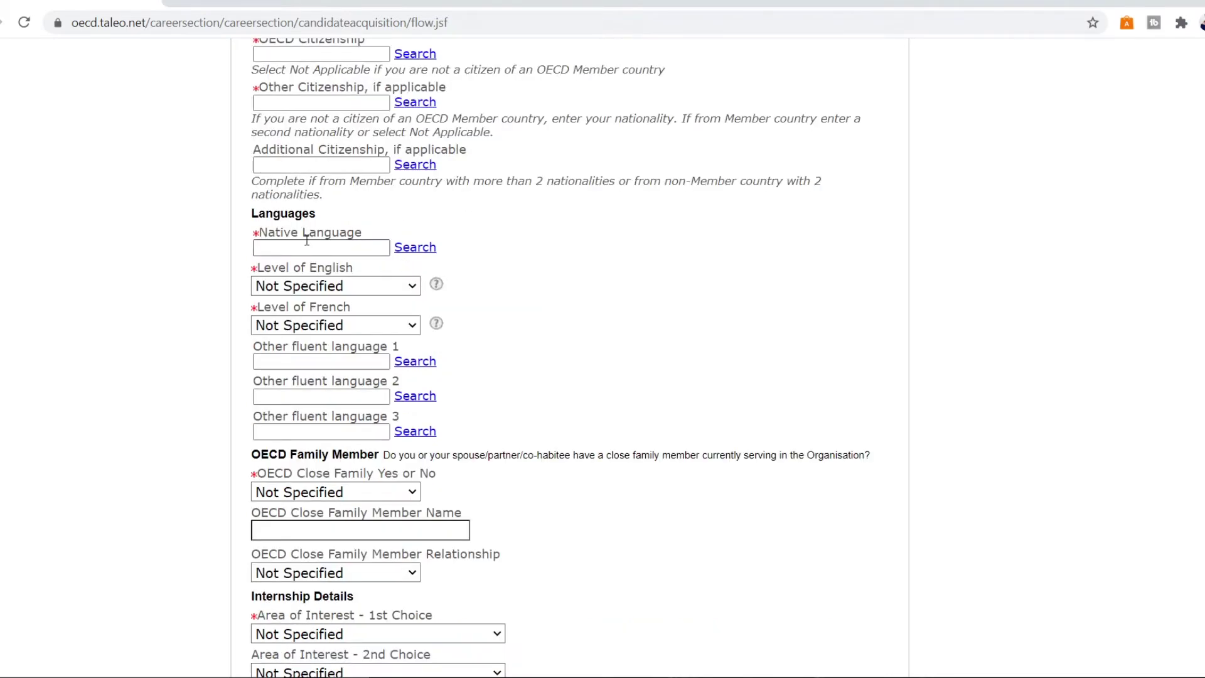
{"action": "scroll", "coordinate": [452, 251], "scroll_direction": "down", "scroll_amount": 1}
{"action": "left_click", "coordinate": [415, 201]}
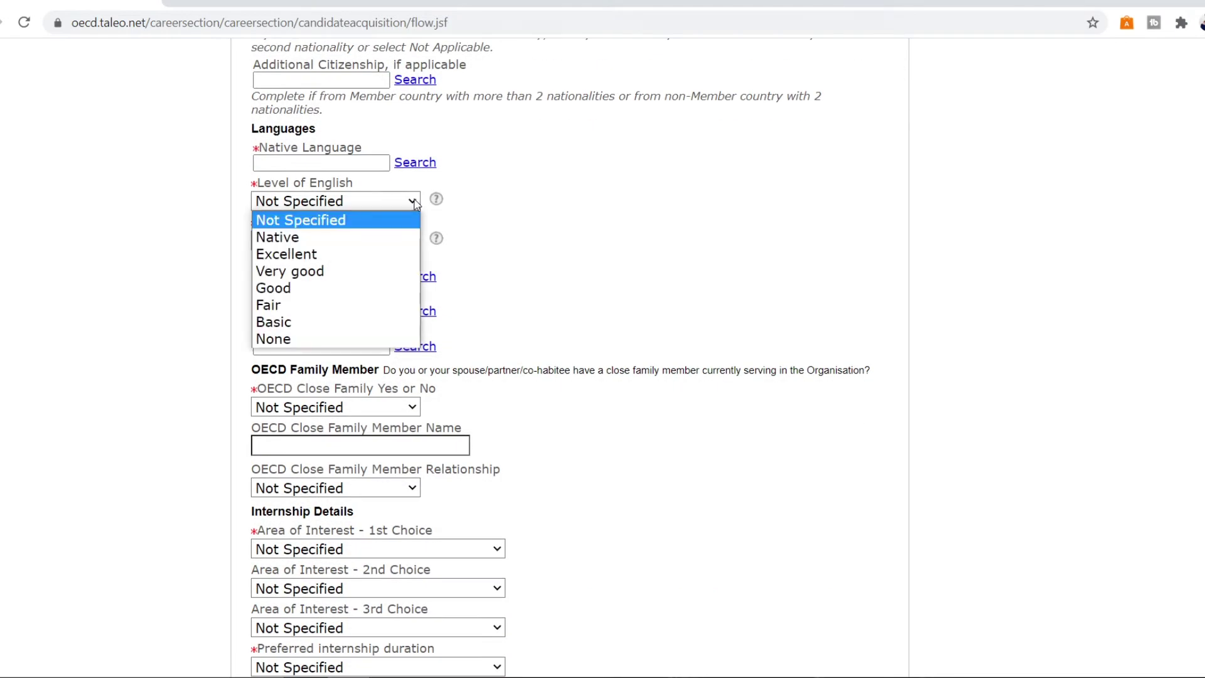
{"action": "left_click", "coordinate": [405, 221]}
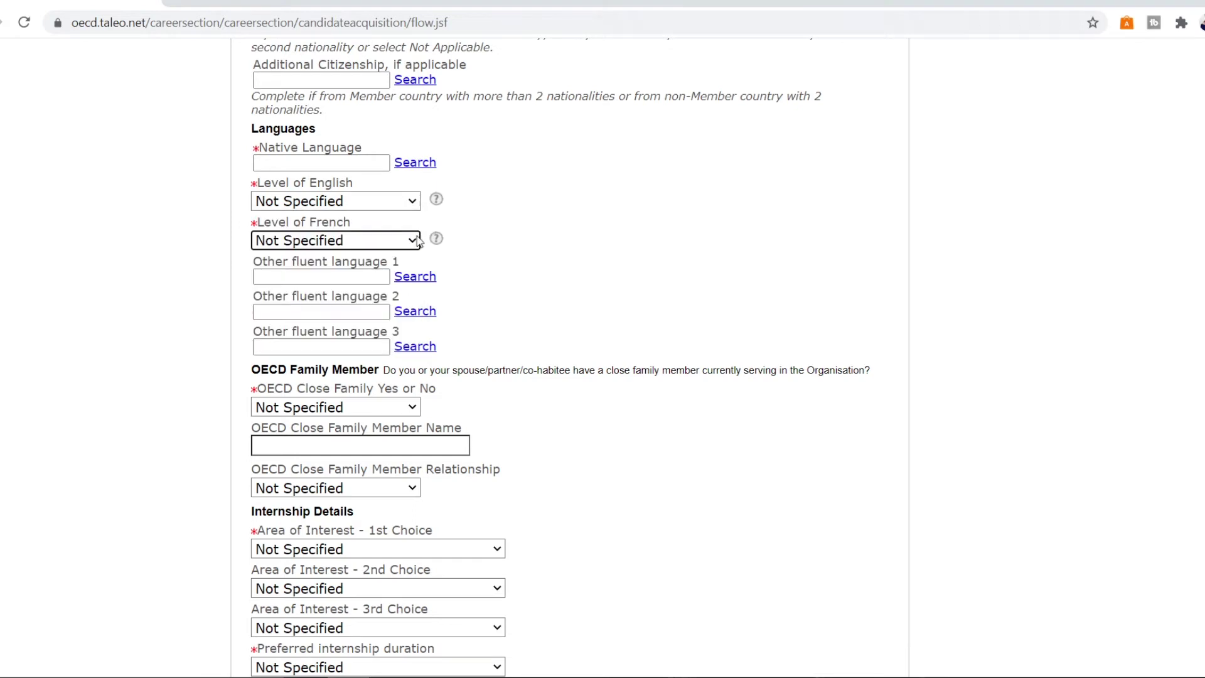
{"action": "left_click", "coordinate": [412, 241]}
{"action": "left_click", "coordinate": [413, 242]}
{"action": "scroll", "coordinate": [522, 282], "scroll_direction": "down", "scroll_amount": 2}
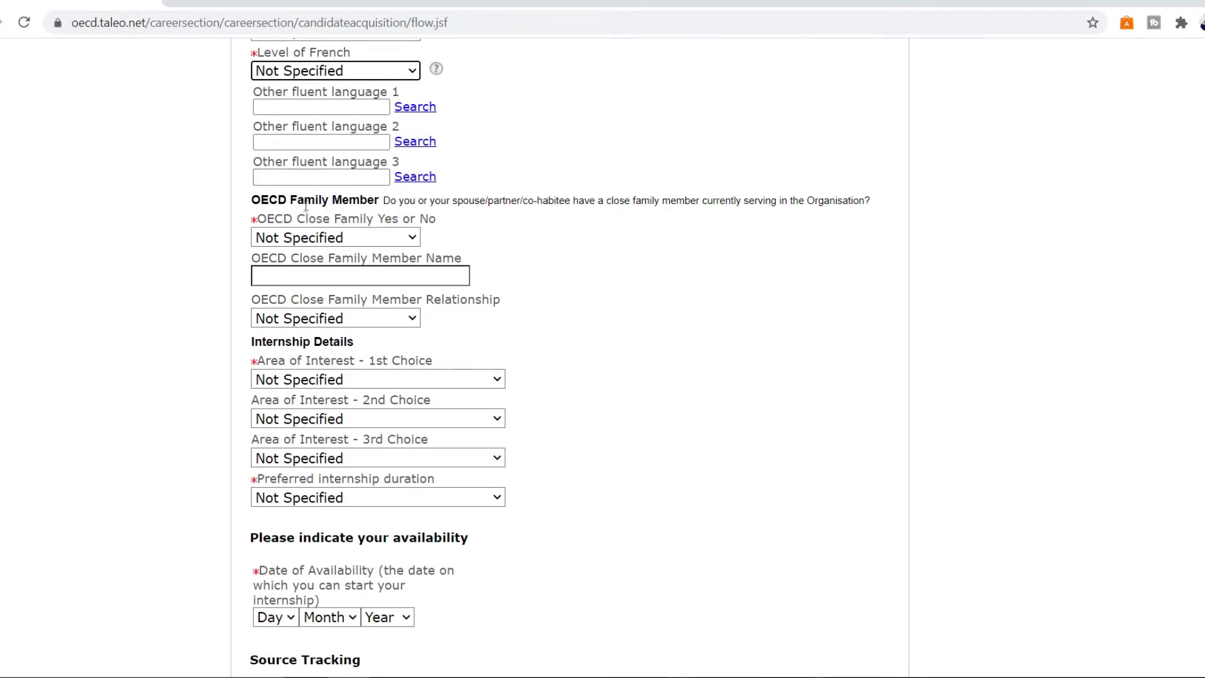
{"action": "left_click", "coordinate": [417, 240]}
{"action": "scroll", "coordinate": [381, 157], "scroll_direction": "down", "scroll_amount": 1}
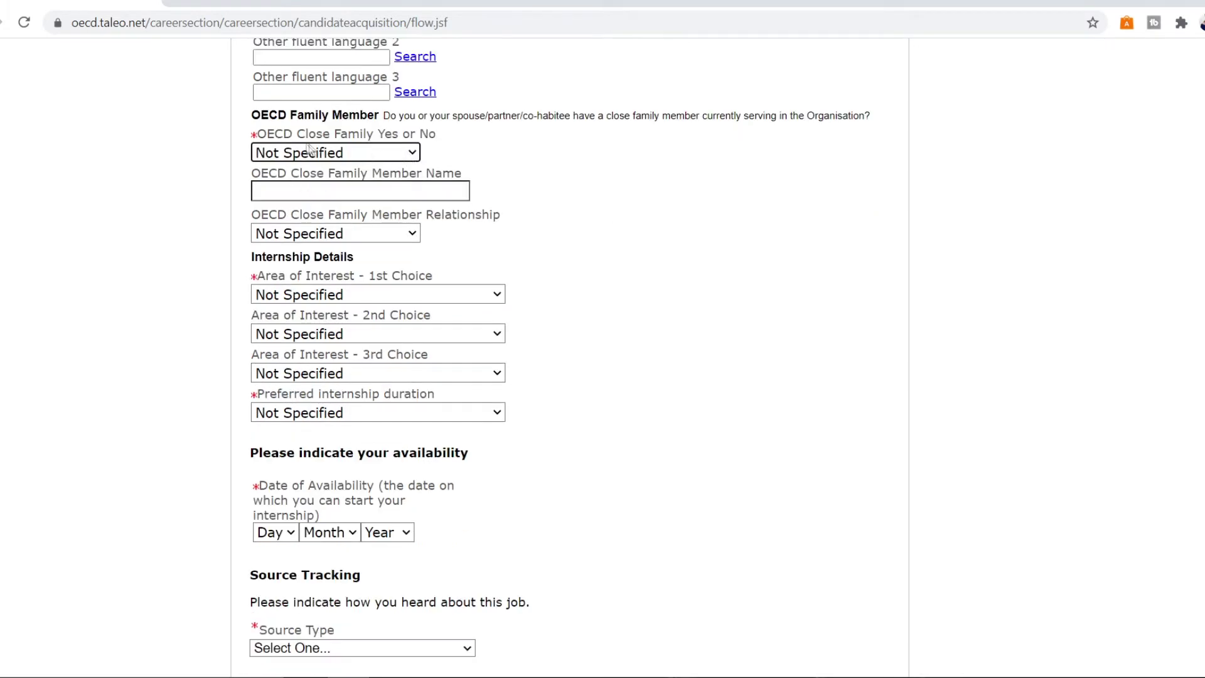
{"action": "scroll", "coordinate": [390, 215], "scroll_direction": "down", "scroll_amount": 1}
{"action": "left_click", "coordinate": [393, 217]}
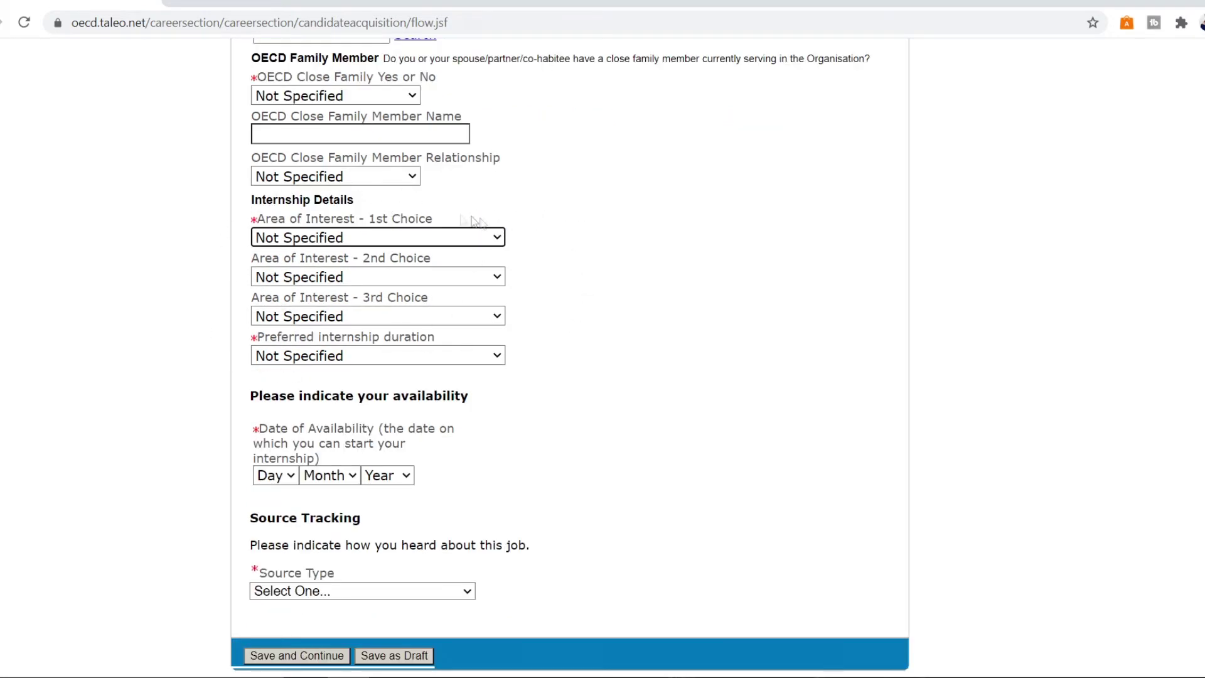
Browse the Area of Interest list, leaving it unselected.
{"action": "left_click", "coordinate": [494, 245]}
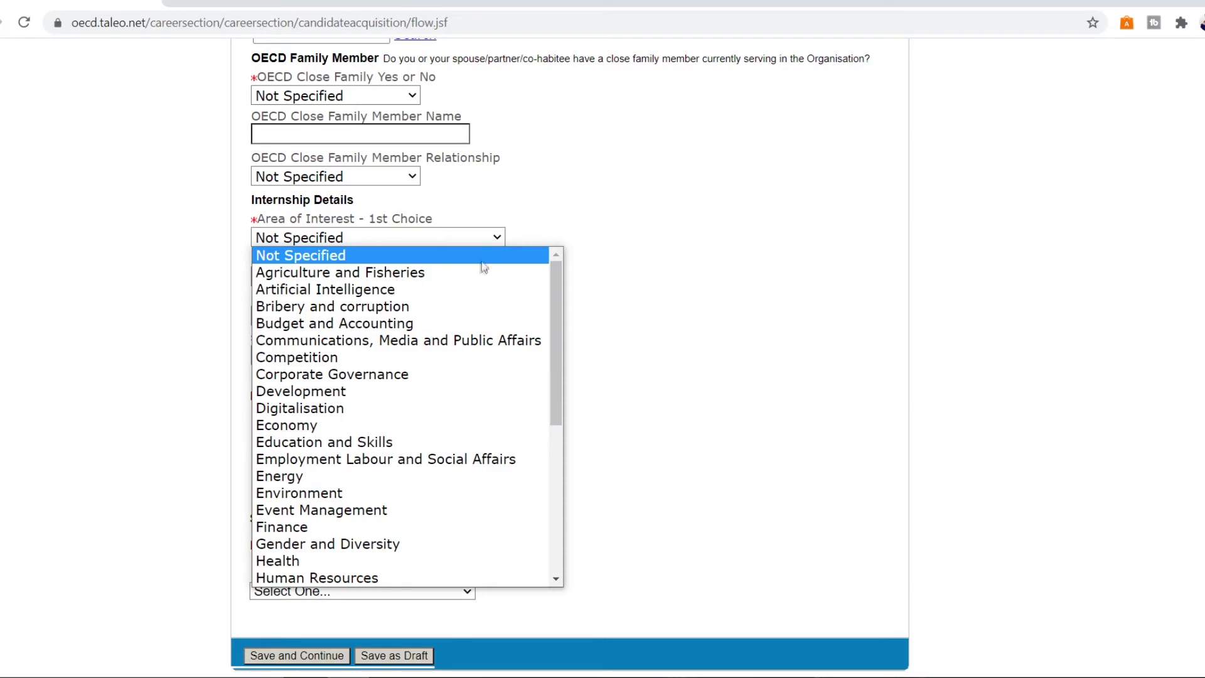
{"action": "scroll", "coordinate": [470, 347], "scroll_direction": "down", "scroll_amount": 5}
{"action": "scroll", "coordinate": [438, 265], "scroll_direction": "up", "scroll_amount": 5}
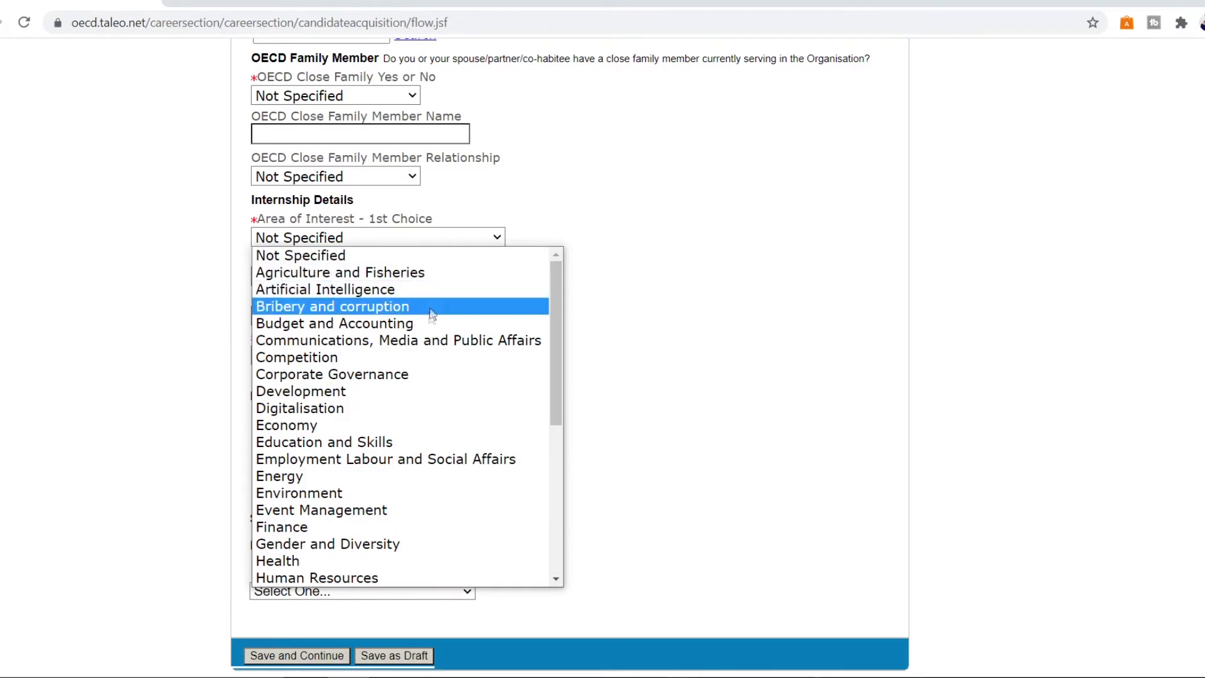
{"action": "scroll", "coordinate": [431, 402], "scroll_direction": "down", "scroll_amount": 3}
{"action": "scroll", "coordinate": [431, 376], "scroll_direction": "down", "scroll_amount": 3}
{"action": "left_click", "coordinate": [418, 214]}
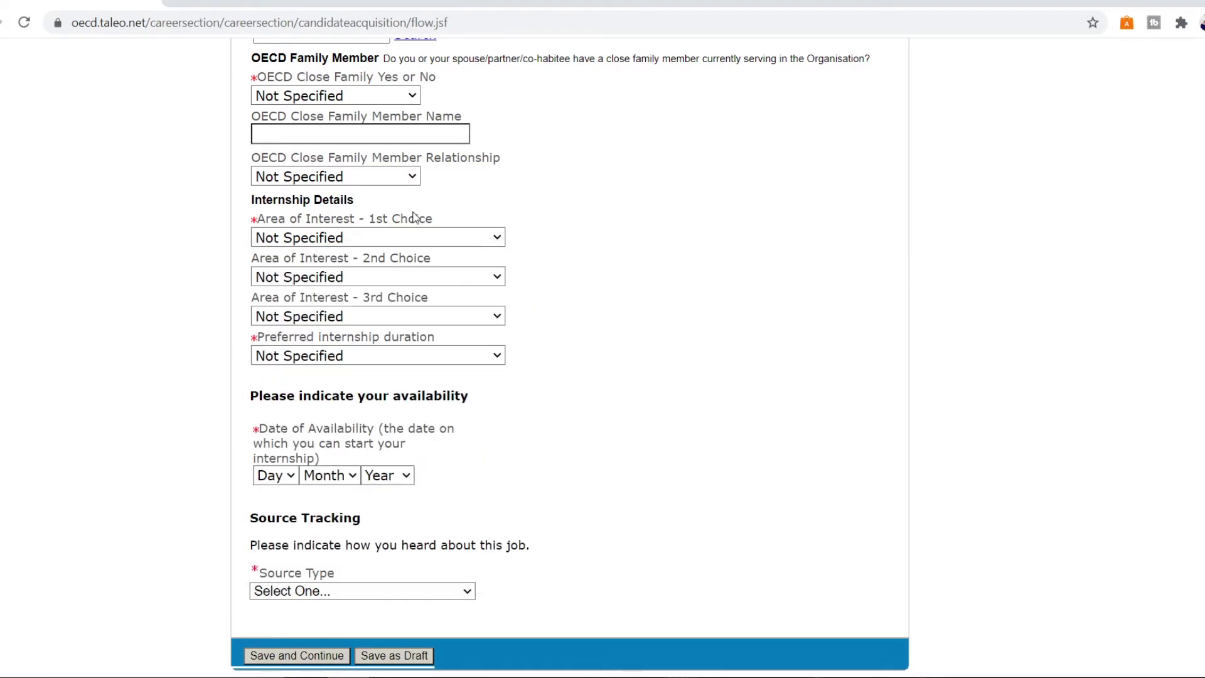
{"action": "left_click", "coordinate": [383, 240]}
{"action": "scroll", "coordinate": [389, 299], "scroll_direction": "down", "scroll_amount": 6}
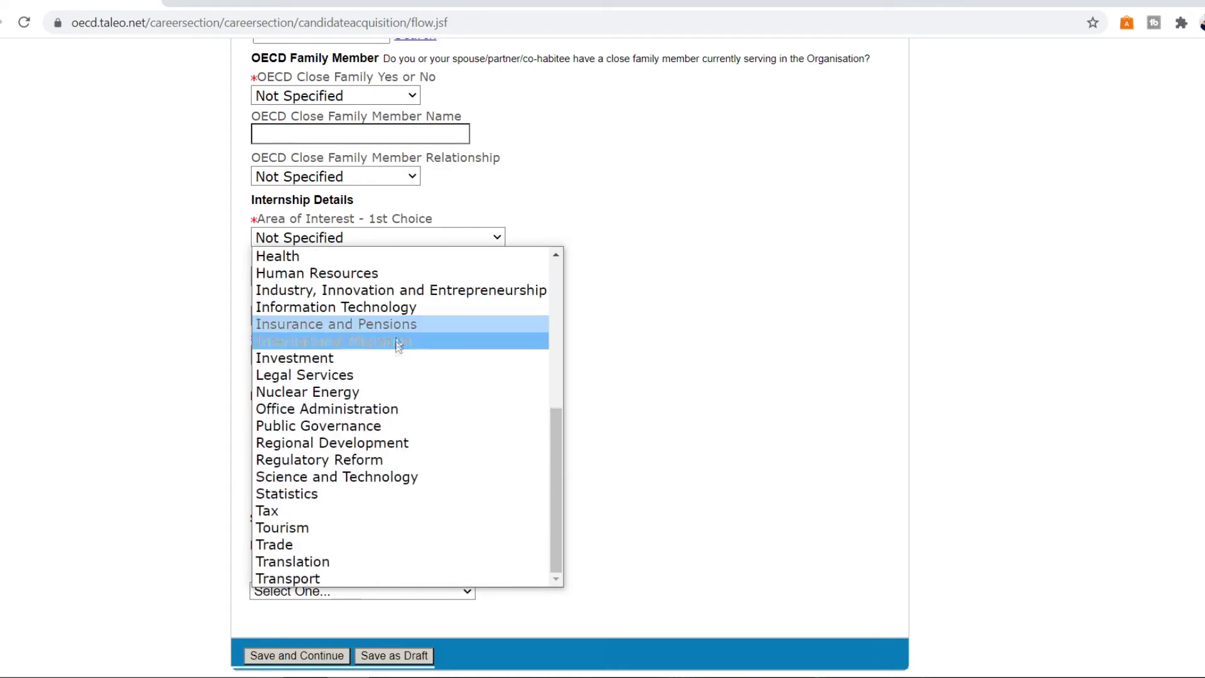
{"action": "scroll", "coordinate": [417, 382], "scroll_direction": "up", "scroll_amount": 6}
{"action": "key", "text": "Escape"}
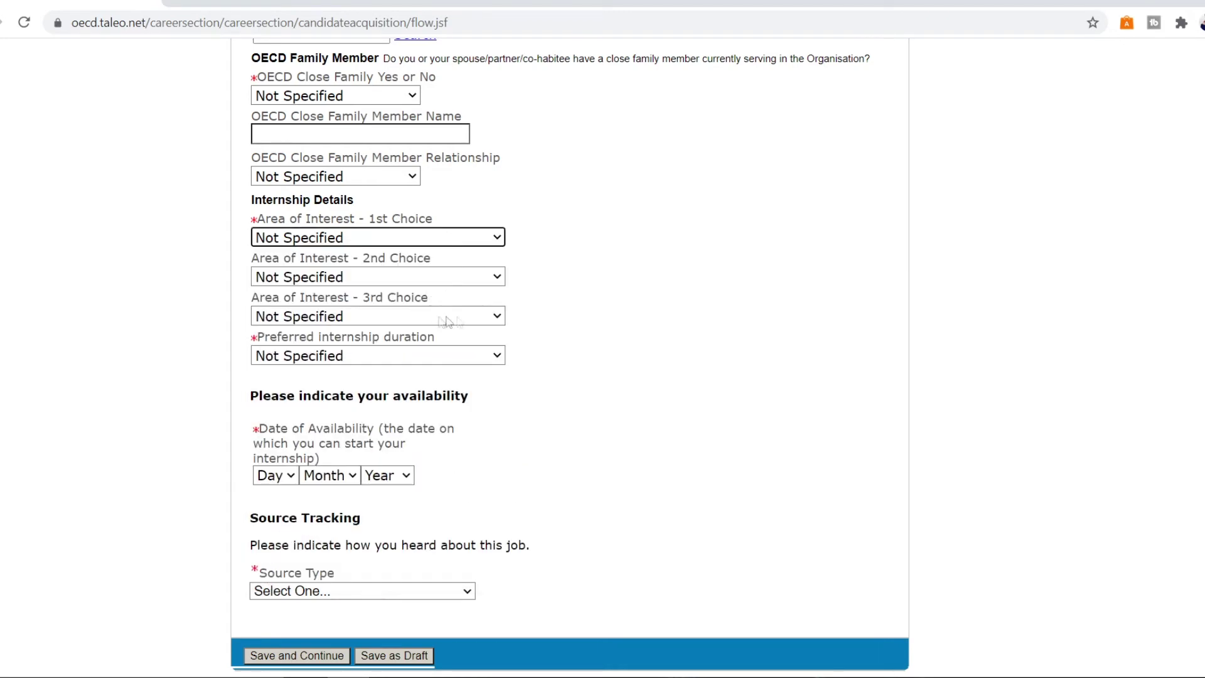
Leave Preferred internship duration and Source Type unchanged and save the Personal Information step.
{"action": "left_click", "coordinate": [449, 355]}
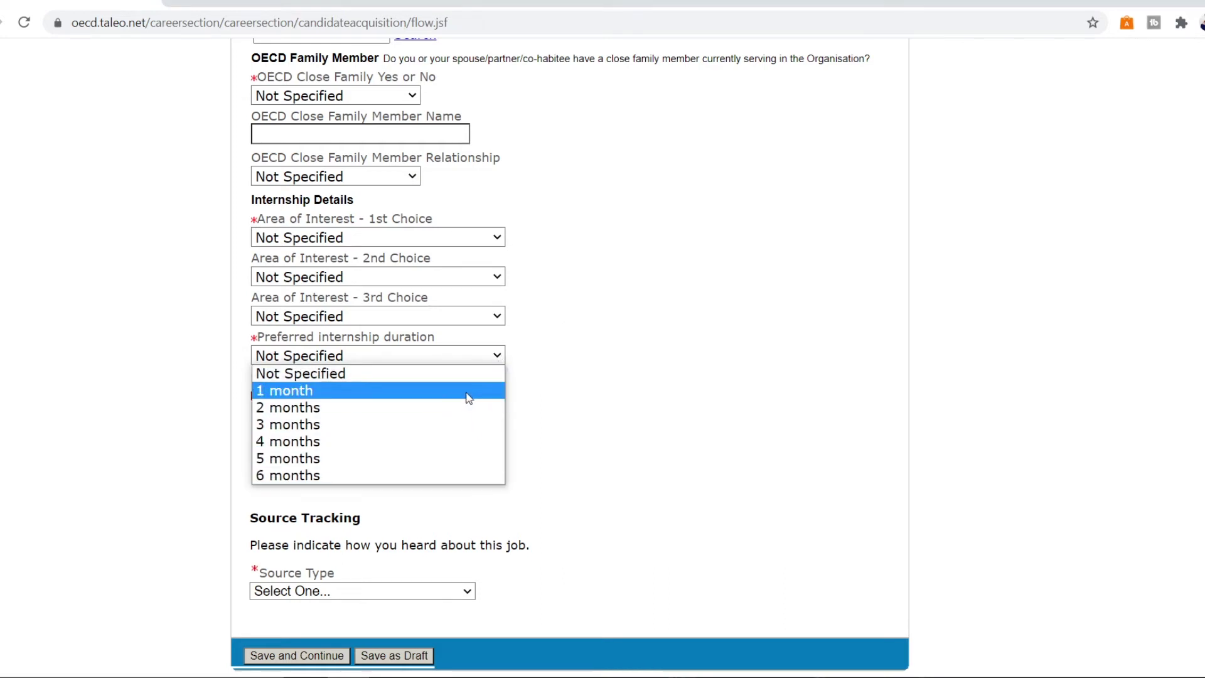
{"action": "left_click", "coordinate": [522, 379]}
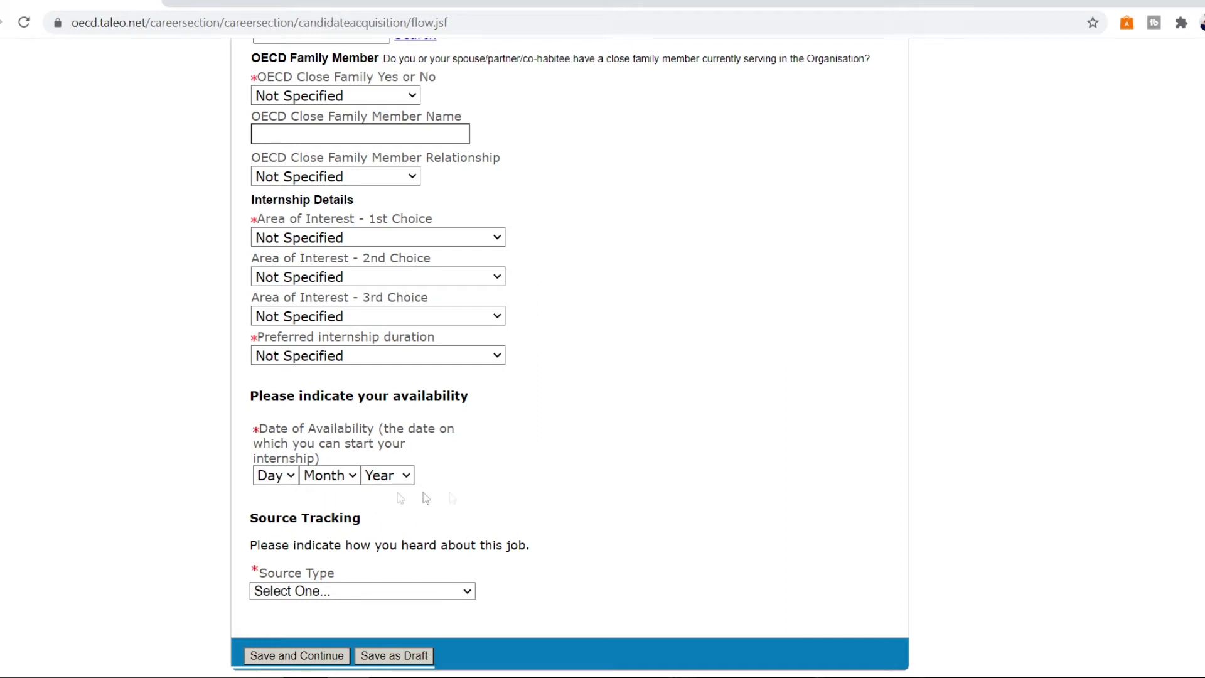
{"action": "left_click", "coordinate": [468, 592]}
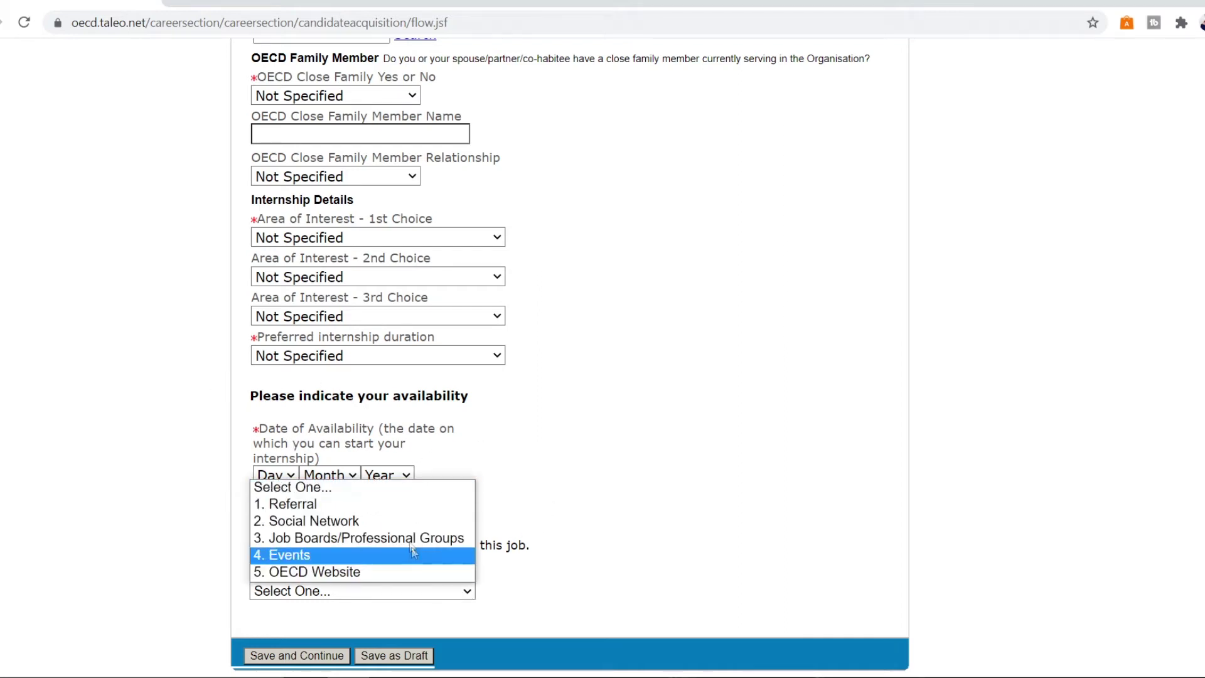
{"action": "left_click", "coordinate": [714, 444]}
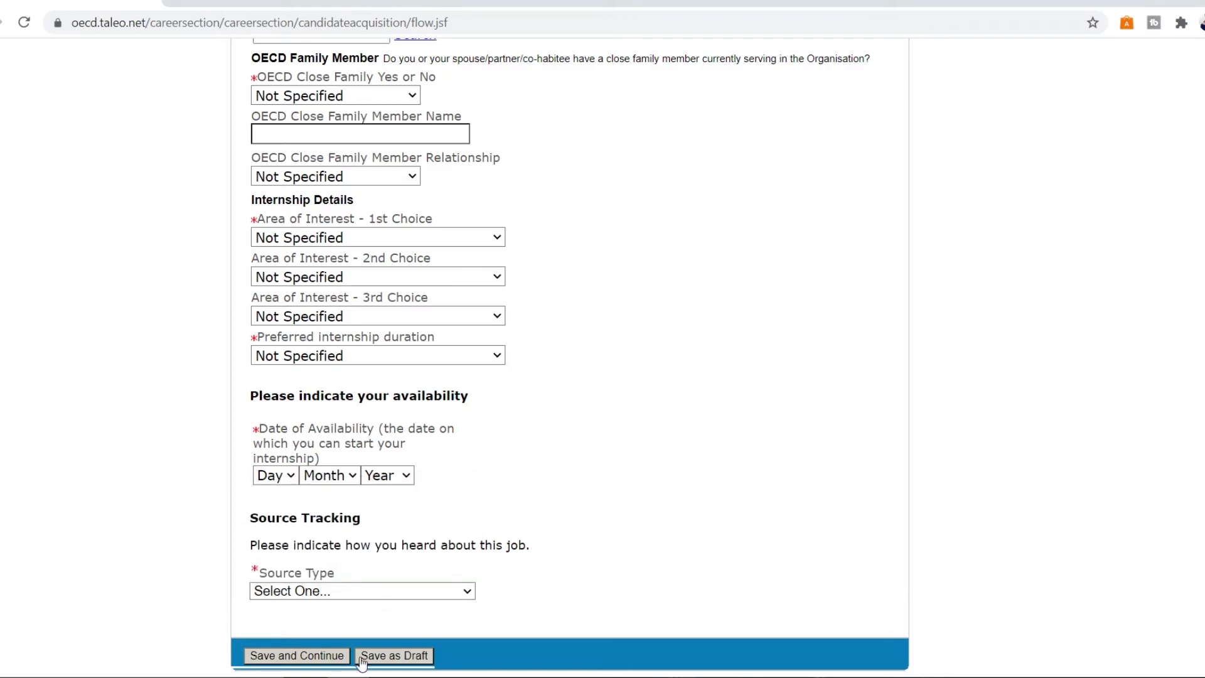
{"action": "left_click", "coordinate": [323, 659]}
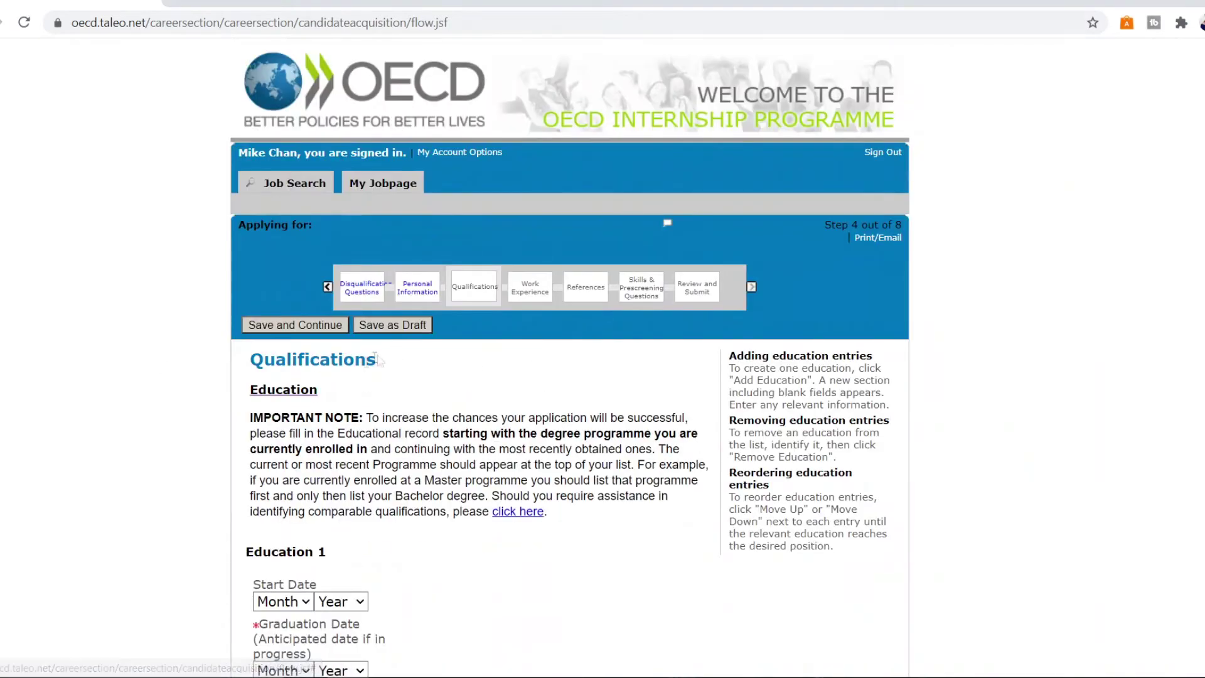
Check the Education 1 start and graduation month lists, leaving both dates blank.
{"action": "scroll", "coordinate": [398, 408], "scroll_direction": "down", "scroll_amount": 3}
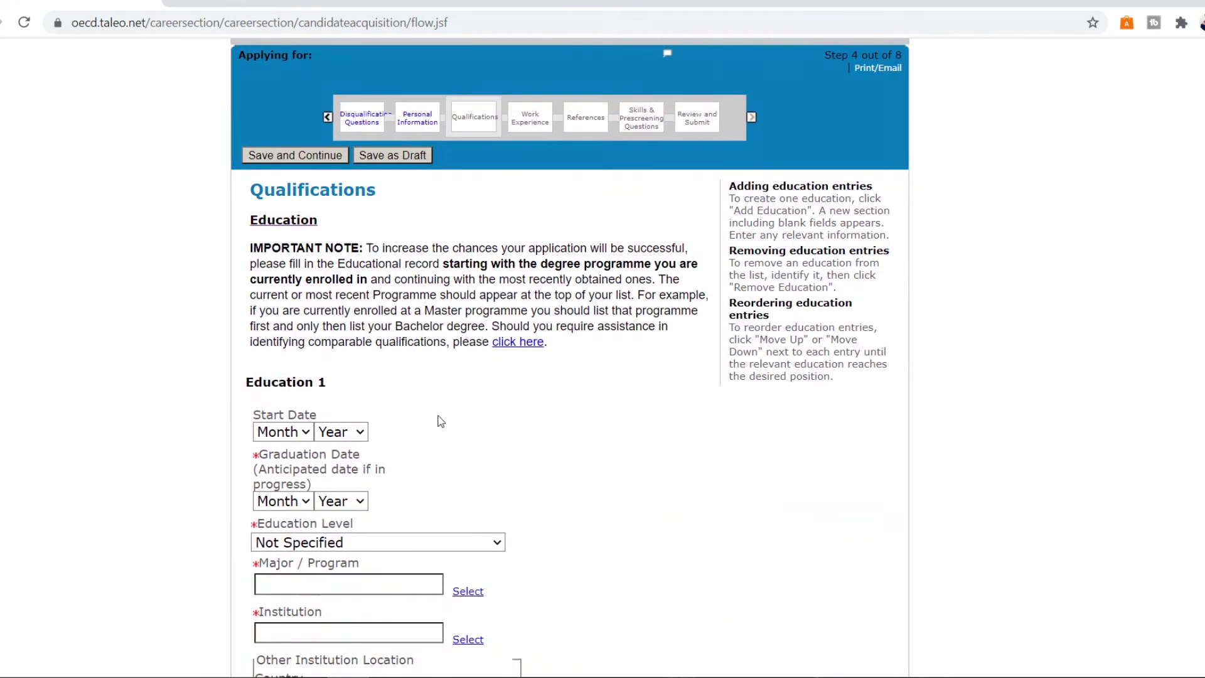
{"action": "scroll", "coordinate": [442, 421], "scroll_direction": "down", "scroll_amount": 3}
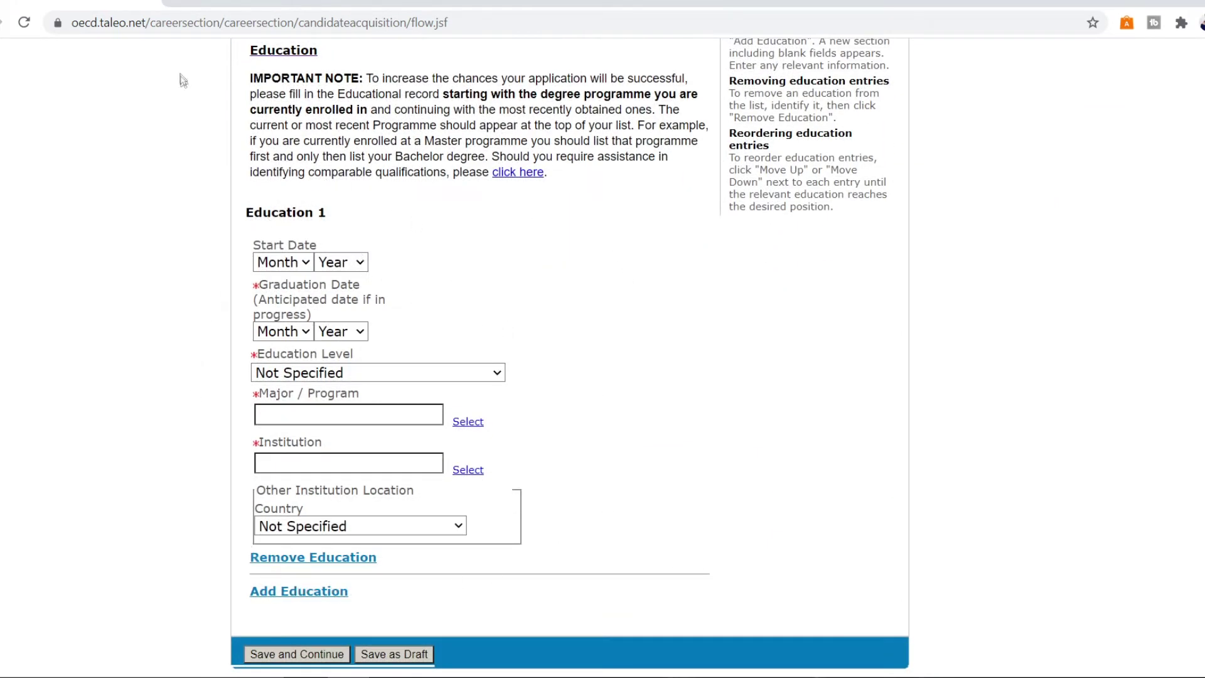
{"action": "left_click", "coordinate": [313, 604]}
{"action": "left_click", "coordinate": [283, 262]}
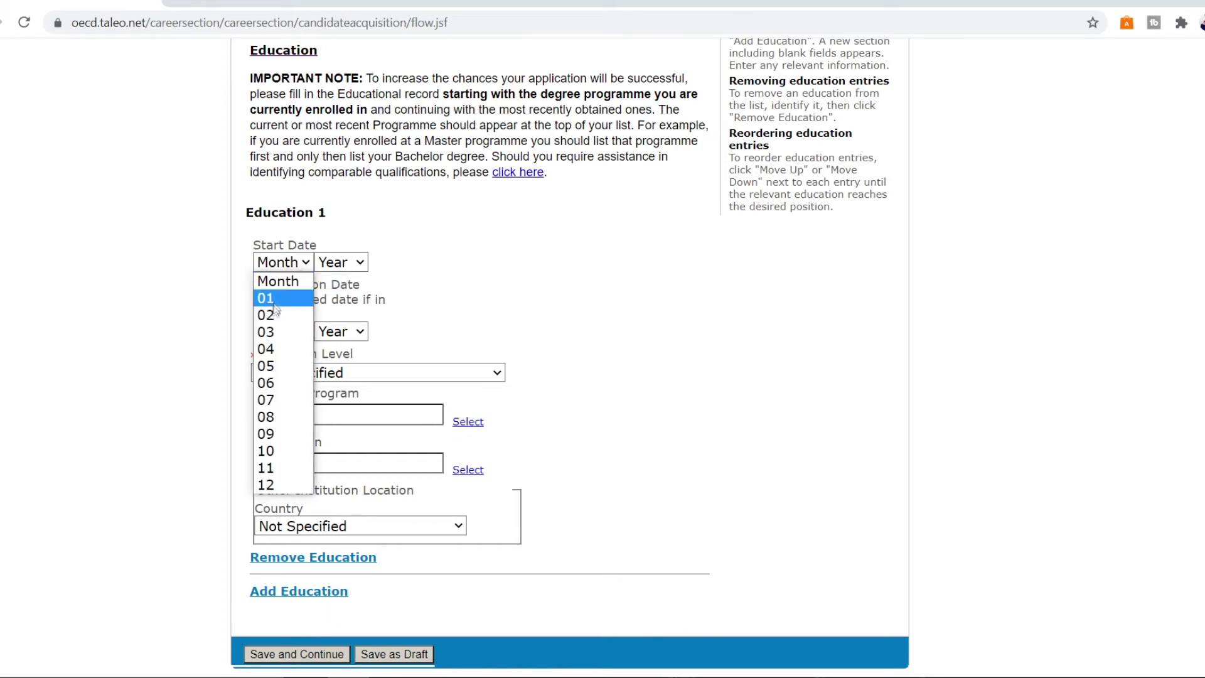
{"action": "left_click", "coordinate": [281, 271]}
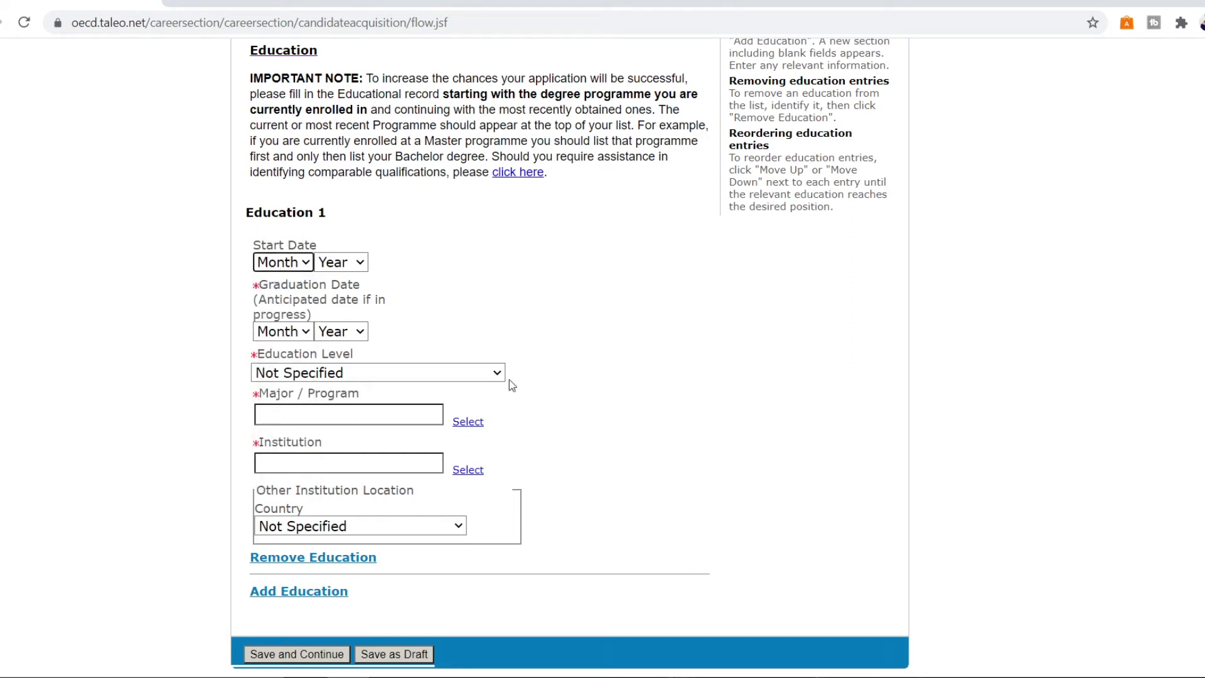
{"action": "left_click", "coordinate": [282, 331]}
{"action": "left_click", "coordinate": [307, 332]}
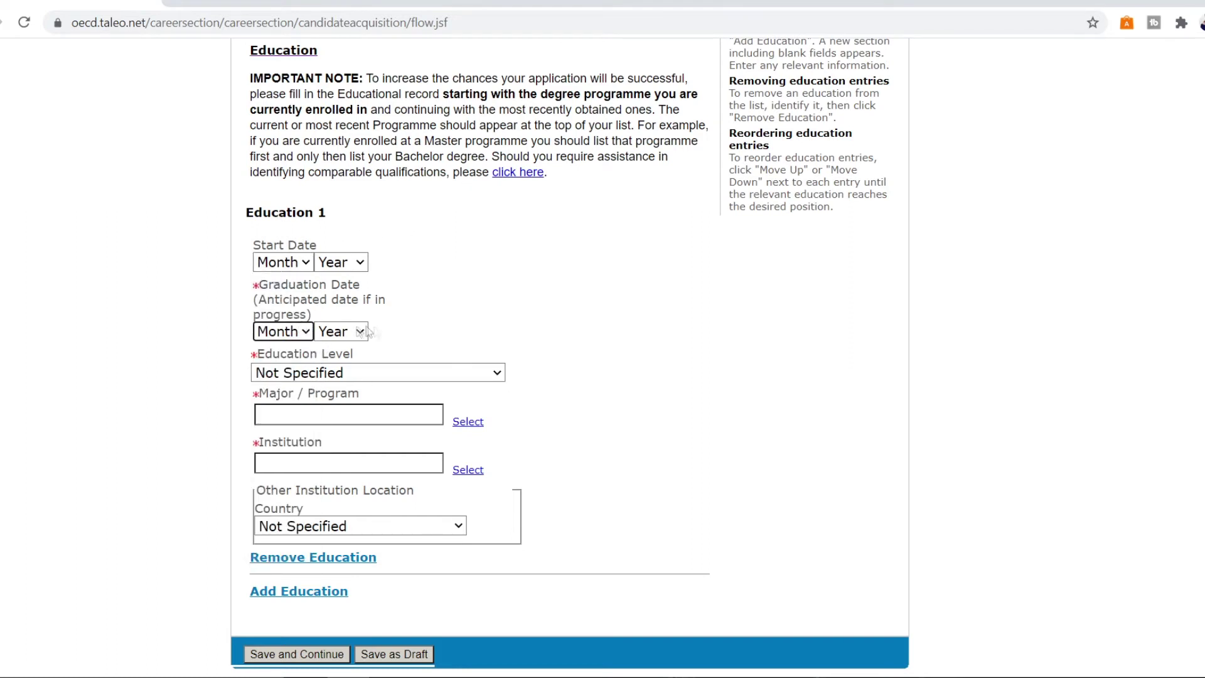
Leave Education Level and institution Country unselected and save the Qualifications step.
{"action": "left_click", "coordinate": [359, 373]}
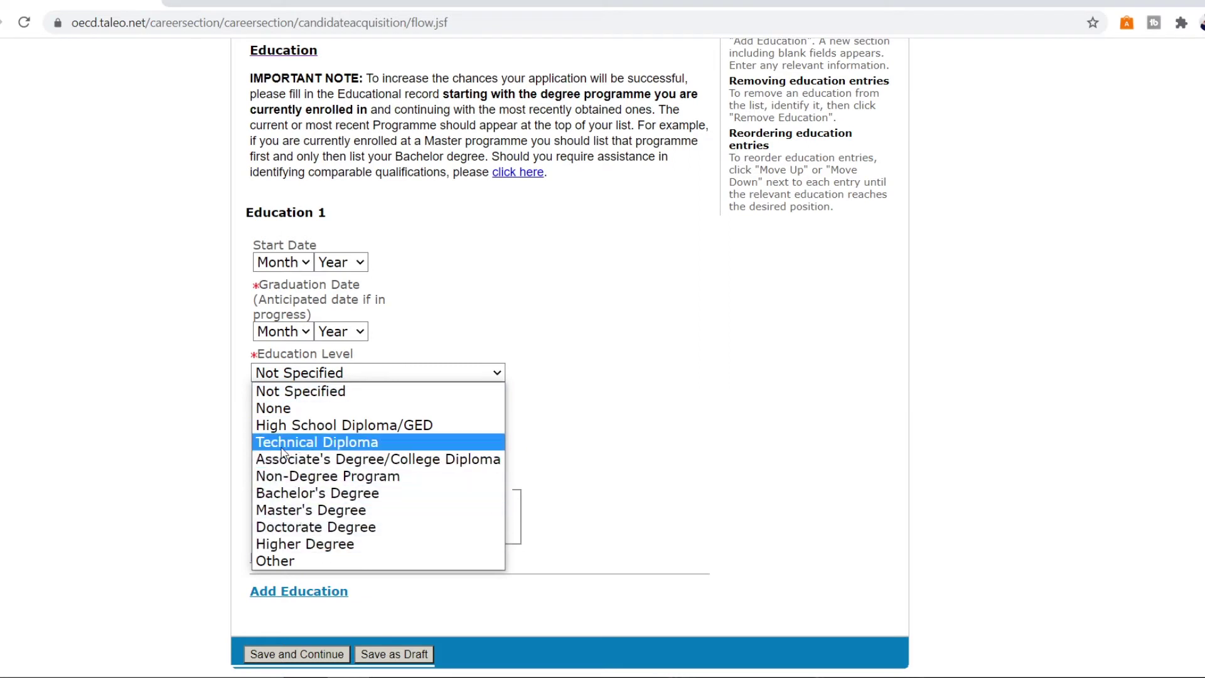
{"action": "left_click", "coordinate": [552, 264]}
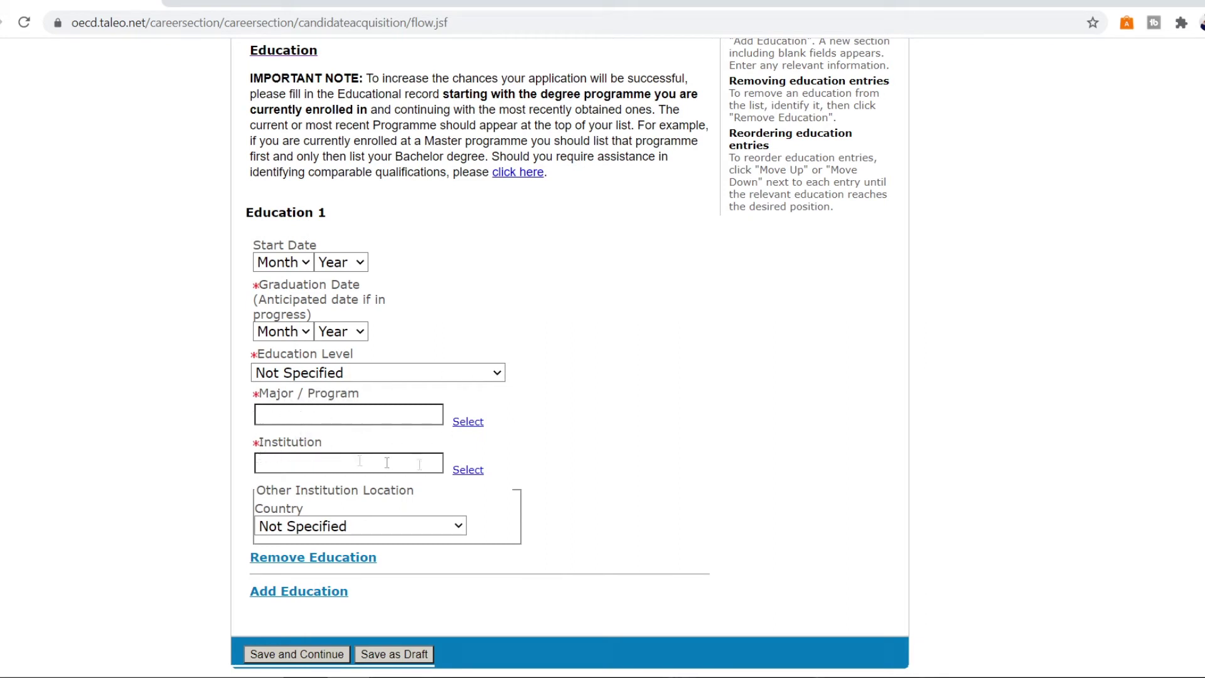
{"action": "left_click", "coordinate": [364, 526]}
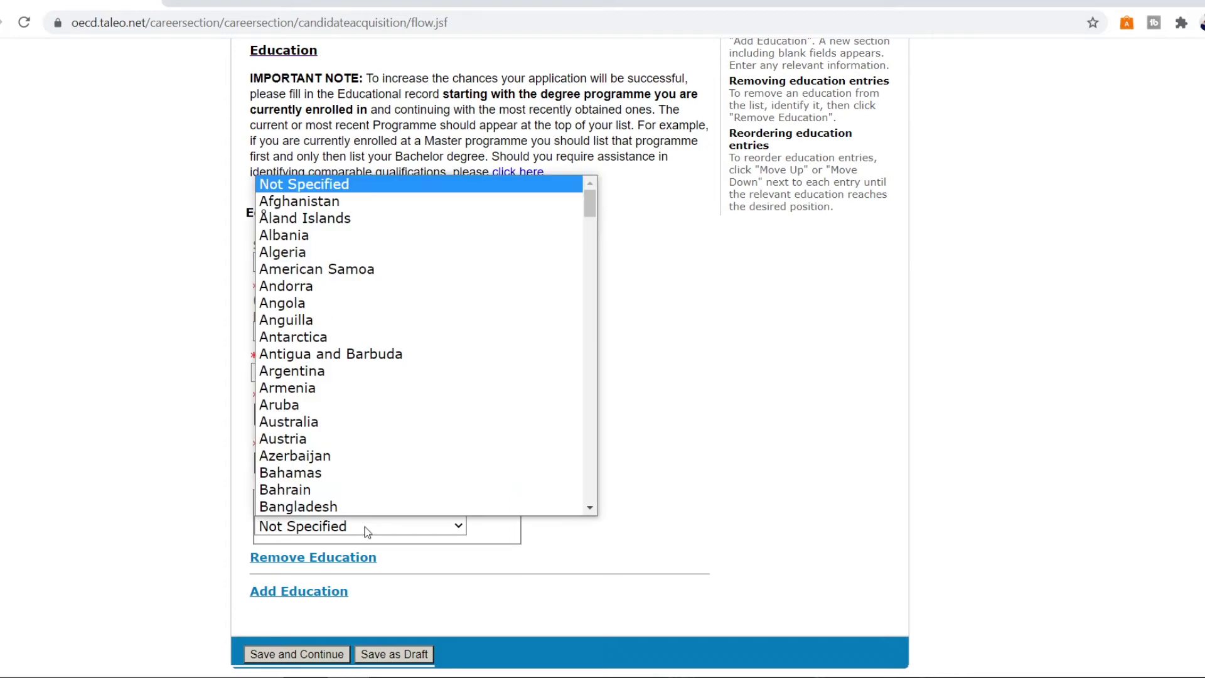
{"action": "left_click", "coordinate": [618, 484]}
{"action": "left_click", "coordinate": [318, 601]}
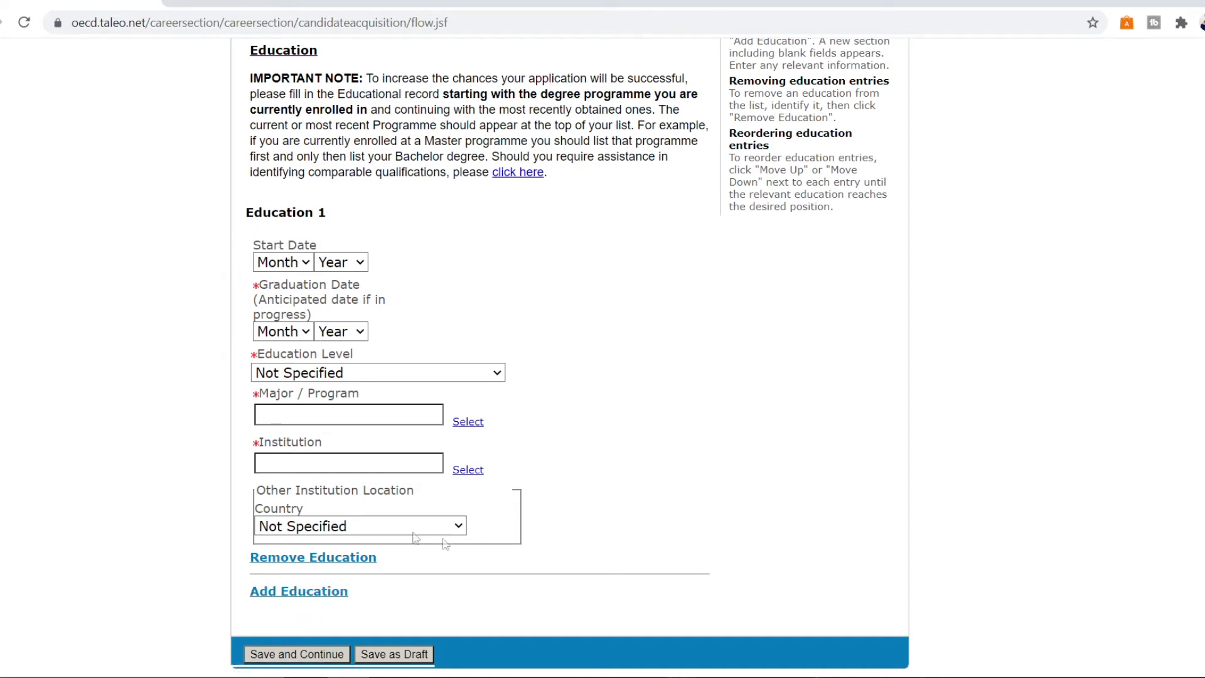
{"action": "left_click", "coordinate": [313, 657]}
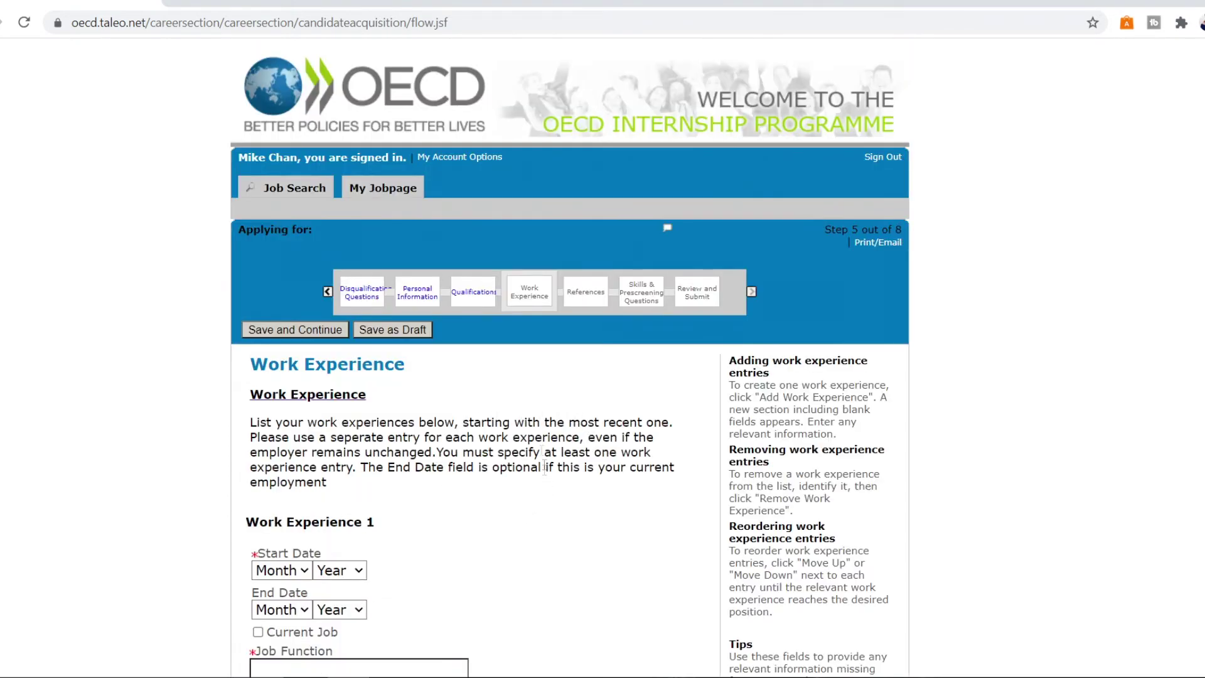
Review the Work Experience 1 form, leaving Location and Sector unselected.
{"action": "scroll", "coordinate": [499, 484], "scroll_direction": "down", "scroll_amount": 3}
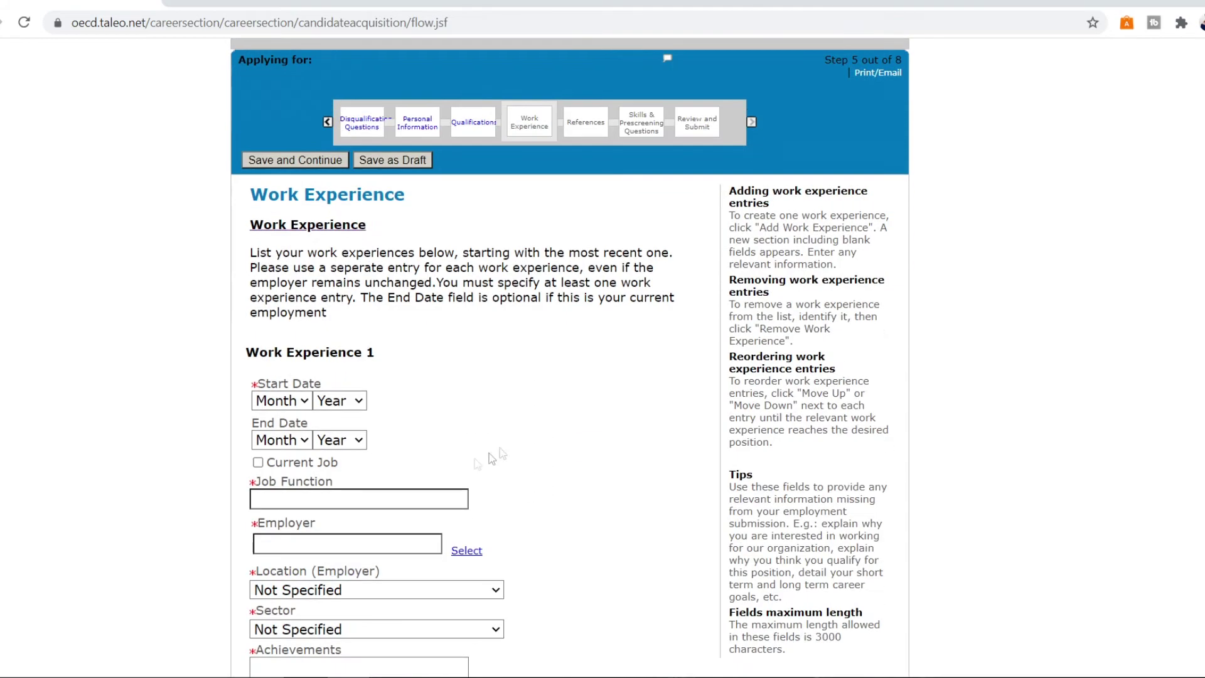
{"action": "scroll", "coordinate": [355, 297], "scroll_direction": "down", "scroll_amount": 1}
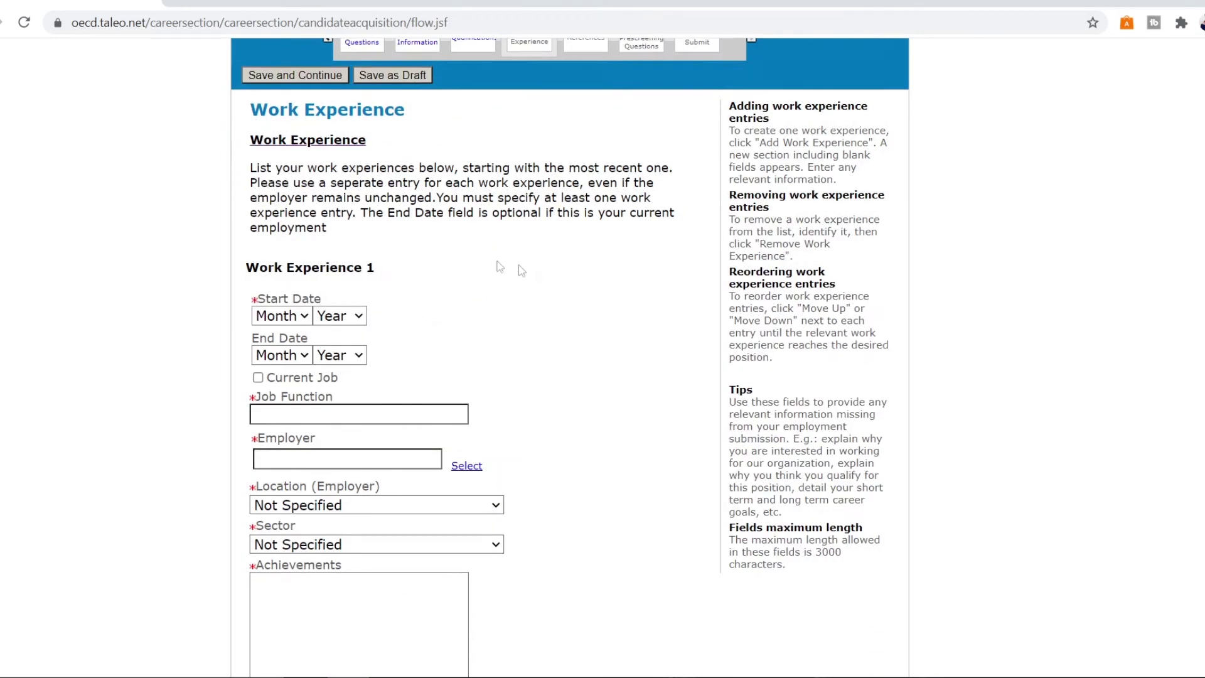
{"action": "scroll", "coordinate": [500, 267], "scroll_direction": "down", "scroll_amount": 2}
{"action": "scroll", "coordinate": [457, 176], "scroll_direction": "up", "scroll_amount": 2}
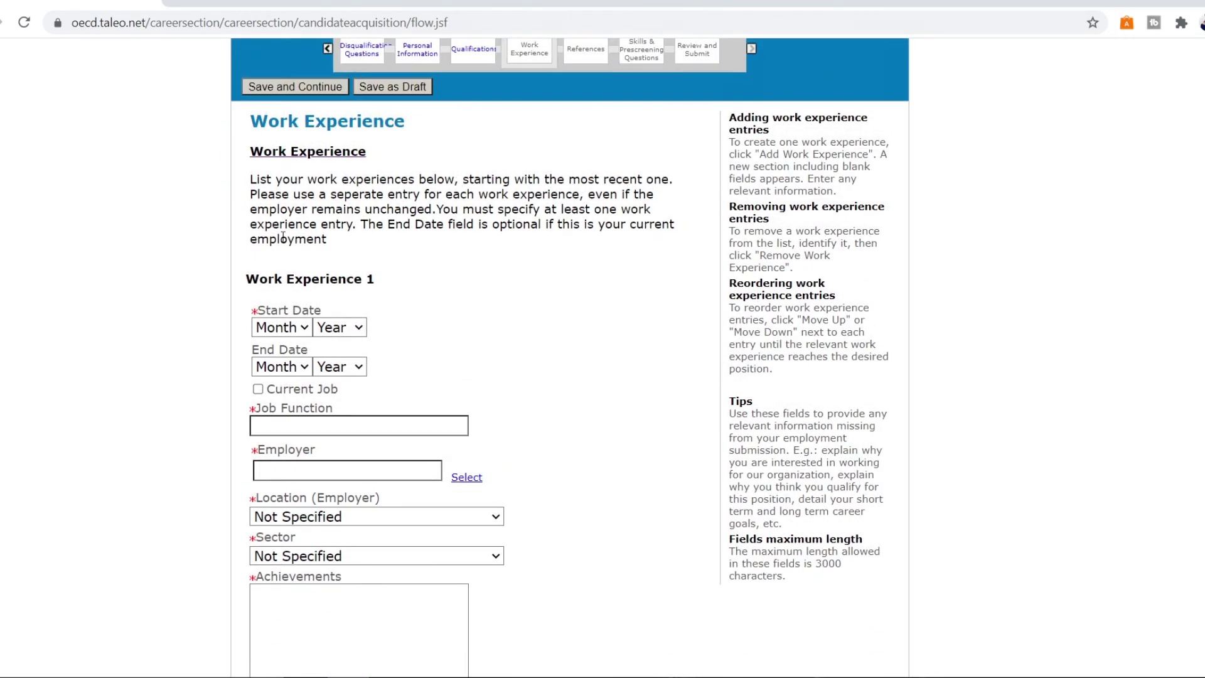
{"action": "scroll", "coordinate": [283, 237], "scroll_direction": "down", "scroll_amount": 1}
{"action": "scroll", "coordinate": [284, 244], "scroll_direction": "down", "scroll_amount": 1}
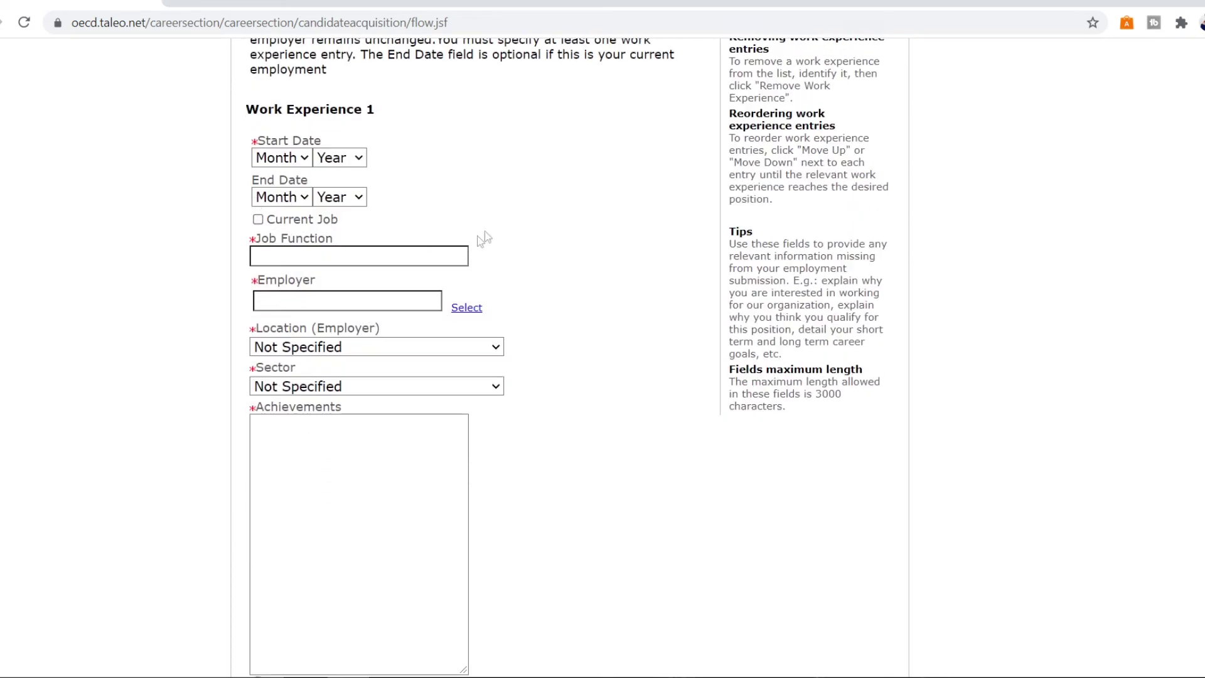
{"action": "scroll", "coordinate": [395, 100], "scroll_direction": "down", "scroll_amount": 1}
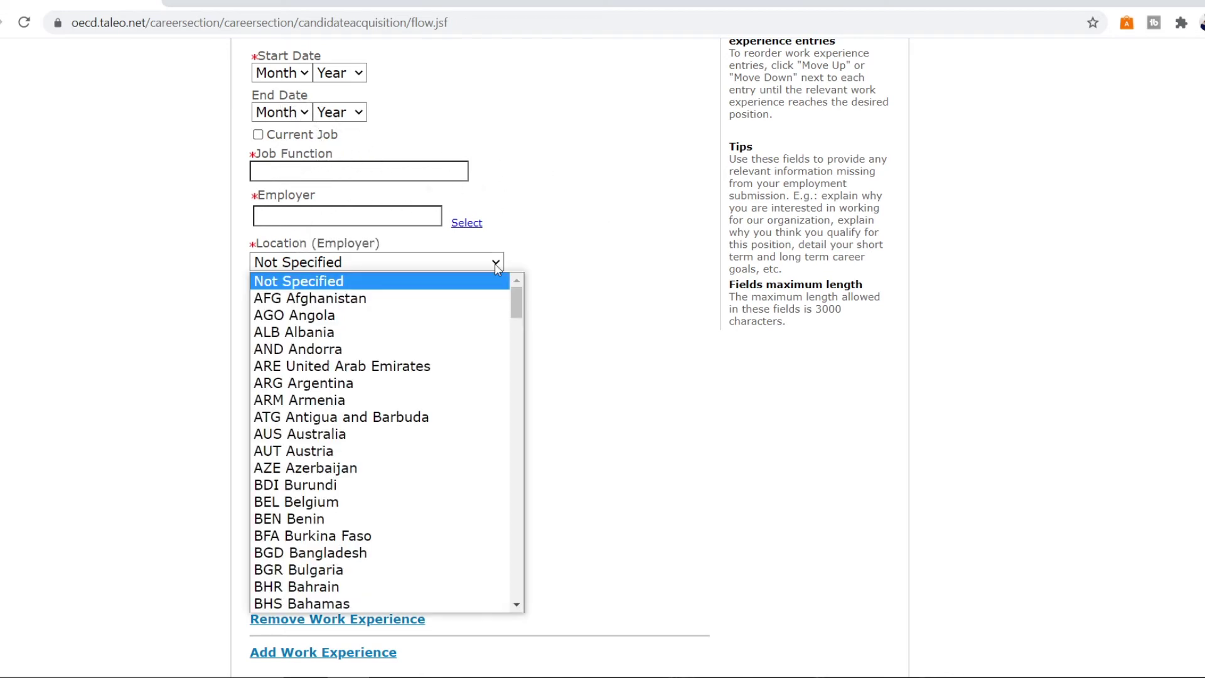
{"action": "left_click", "coordinate": [468, 264]}
{"action": "left_click", "coordinate": [467, 264]}
{"action": "left_click", "coordinate": [492, 302]}
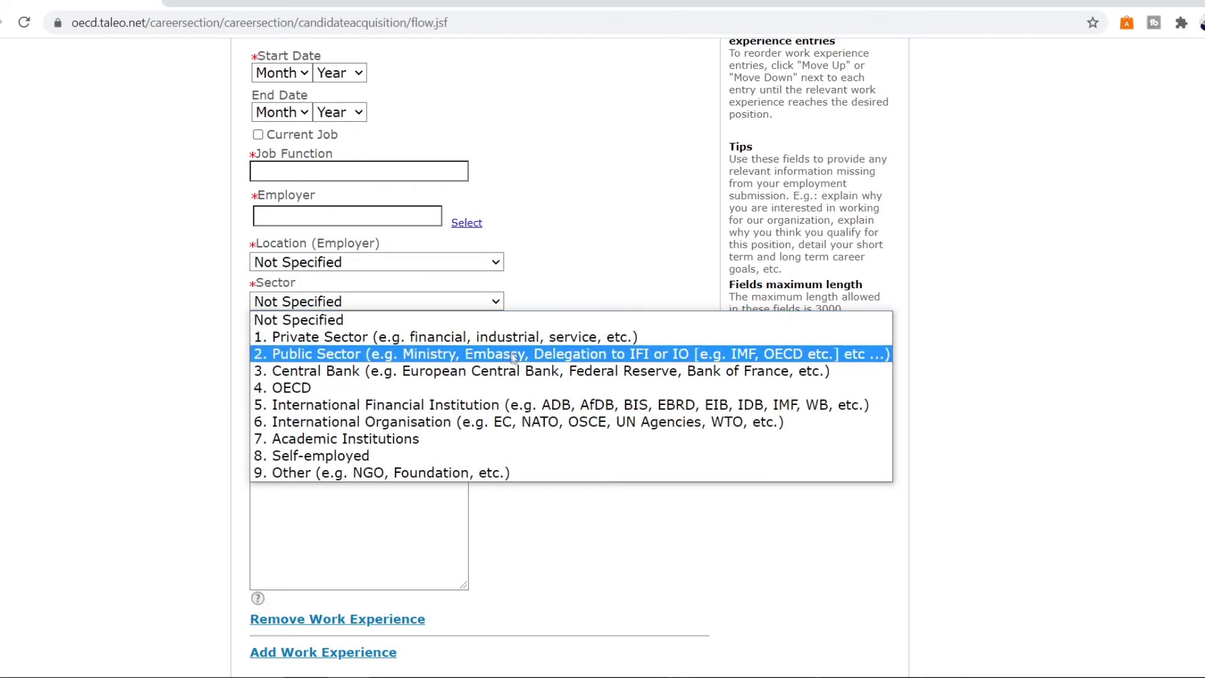
{"action": "key", "text": "Tab"}
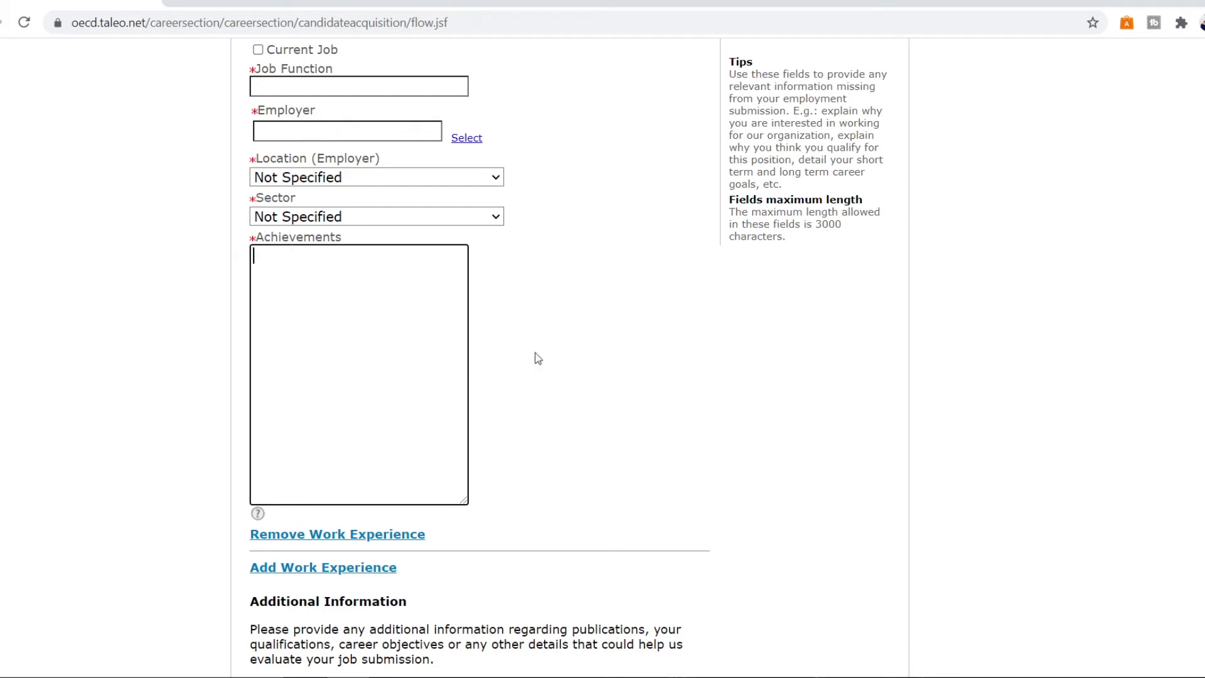
Save the Work Experience step with no entries and continue to References.
{"action": "scroll", "coordinate": [538, 358], "scroll_direction": "down", "scroll_amount": 5}
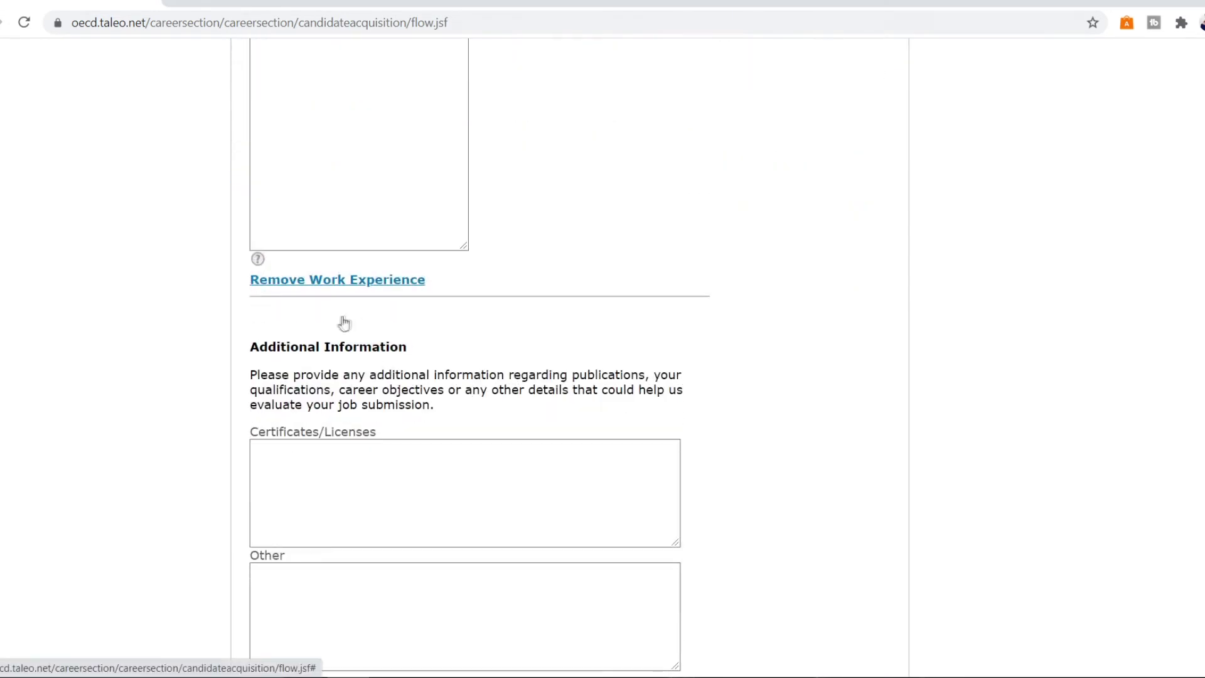
{"action": "scroll", "coordinate": [342, 323], "scroll_direction": "up", "scroll_amount": 3}
{"action": "scroll", "coordinate": [457, 195], "scroll_direction": "down", "scroll_amount": 4}
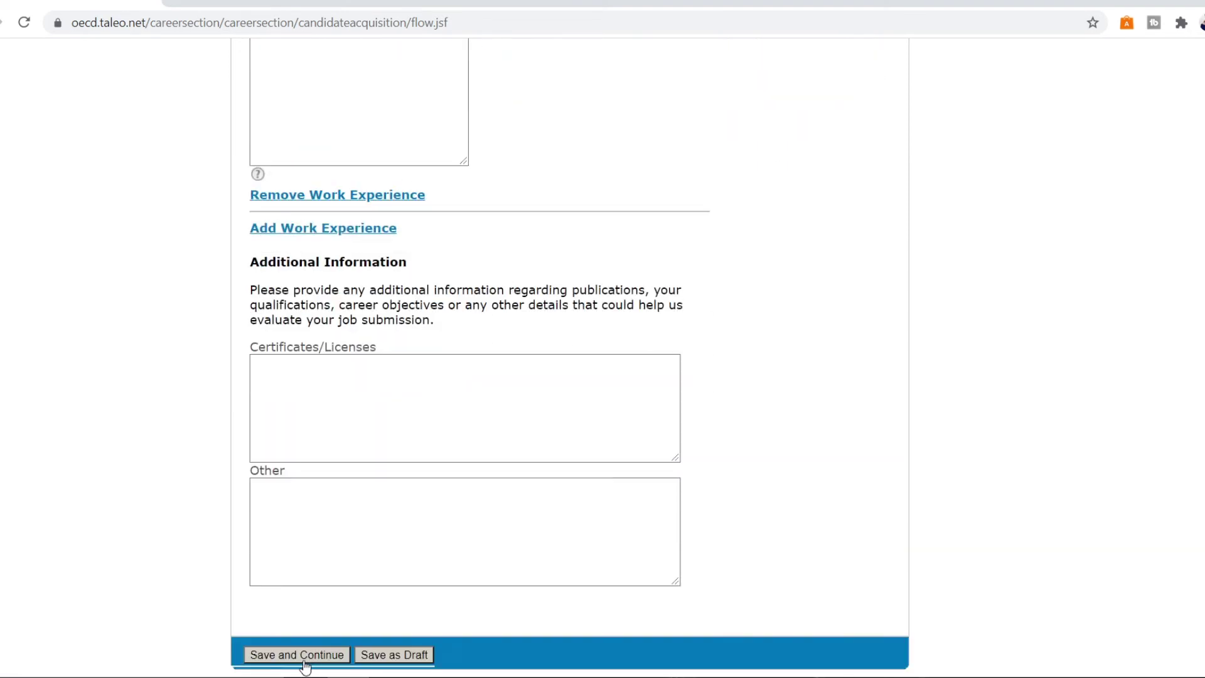
{"action": "left_click", "coordinate": [303, 657]}
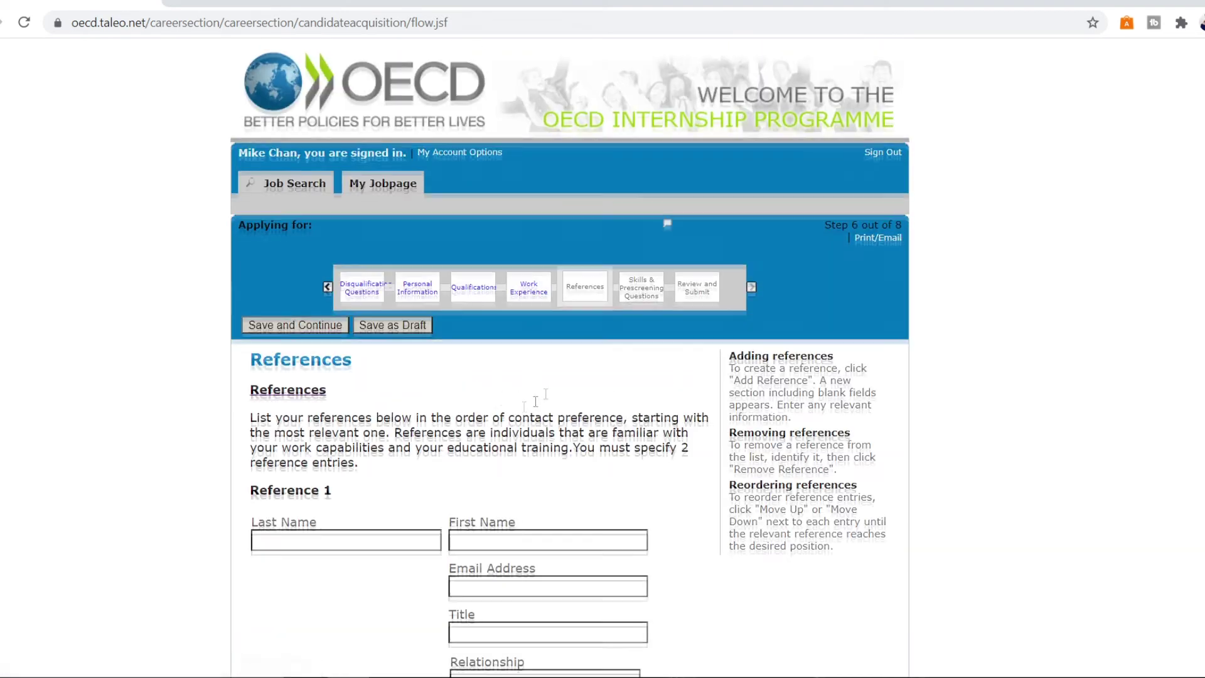
Scroll down the References page, leaving both reference entries empty.
{"action": "scroll", "coordinate": [314, 237], "scroll_direction": "down", "scroll_amount": 3}
{"action": "scroll", "coordinate": [316, 237], "scroll_direction": "down", "scroll_amount": 4}
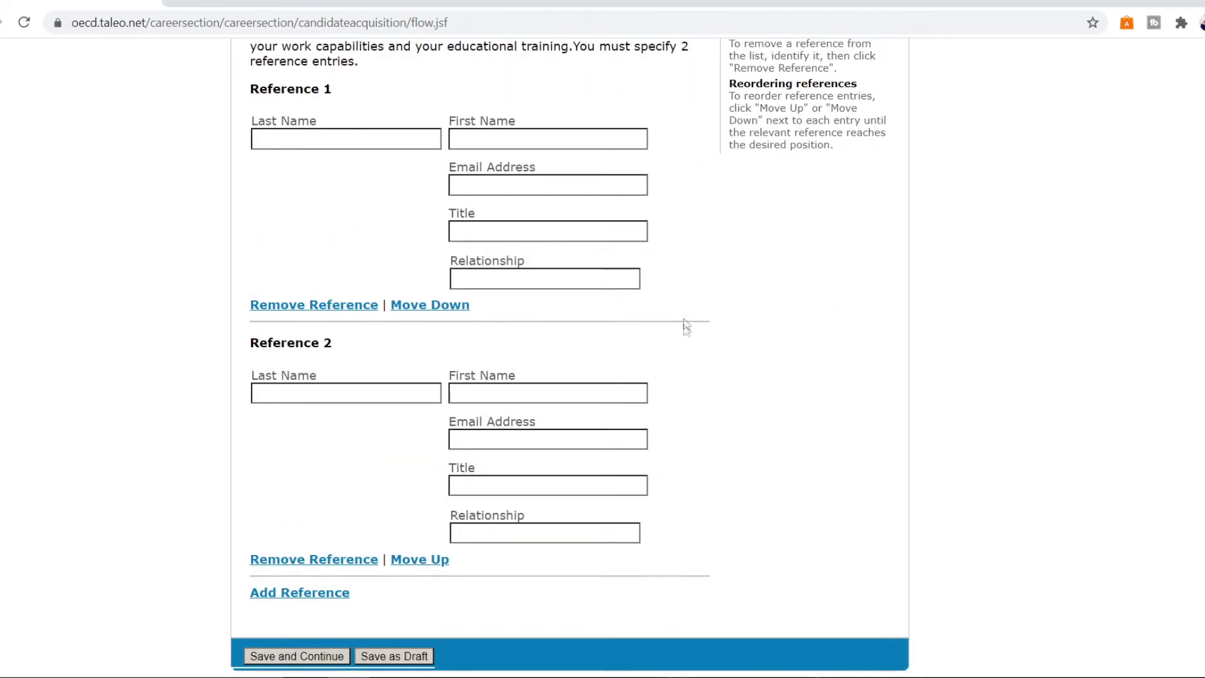
{"action": "scroll", "coordinate": [597, 253], "scroll_direction": "up", "scroll_amount": 3}
{"action": "scroll", "coordinate": [331, 525], "scroll_direction": "down", "scroll_amount": 3}
{"action": "scroll", "coordinate": [695, 385], "scroll_direction": "up", "scroll_amount": 3}
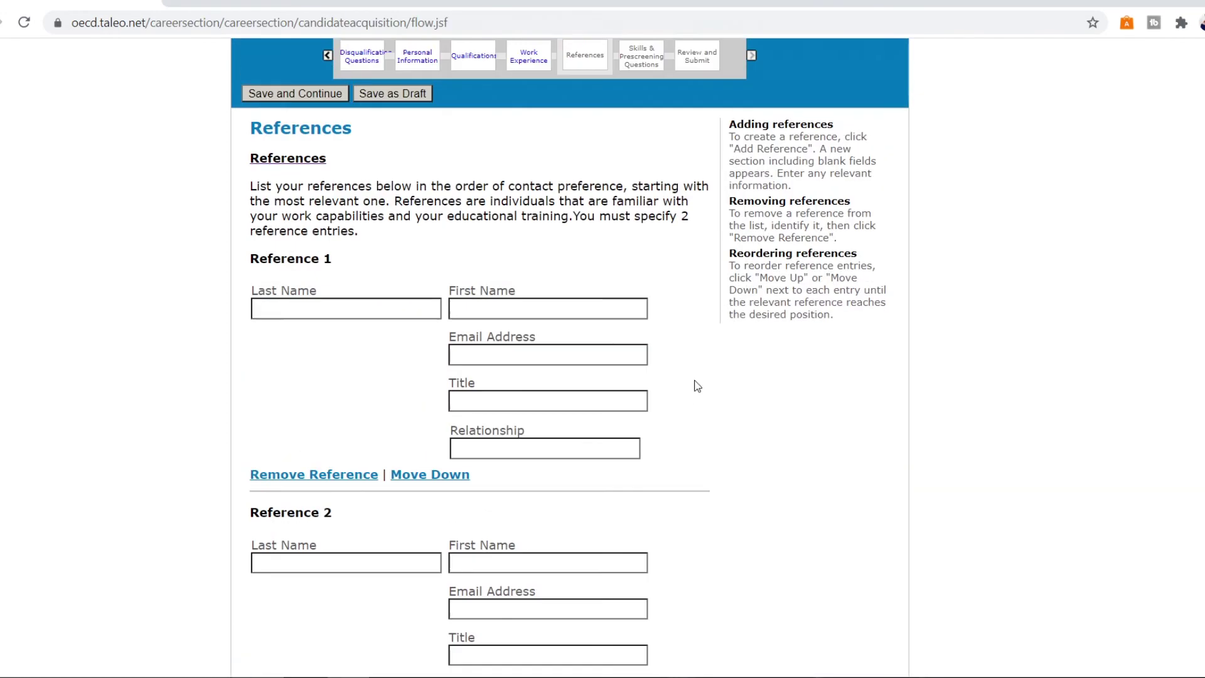
{"action": "scroll", "coordinate": [326, 384], "scroll_direction": "down", "scroll_amount": 1}
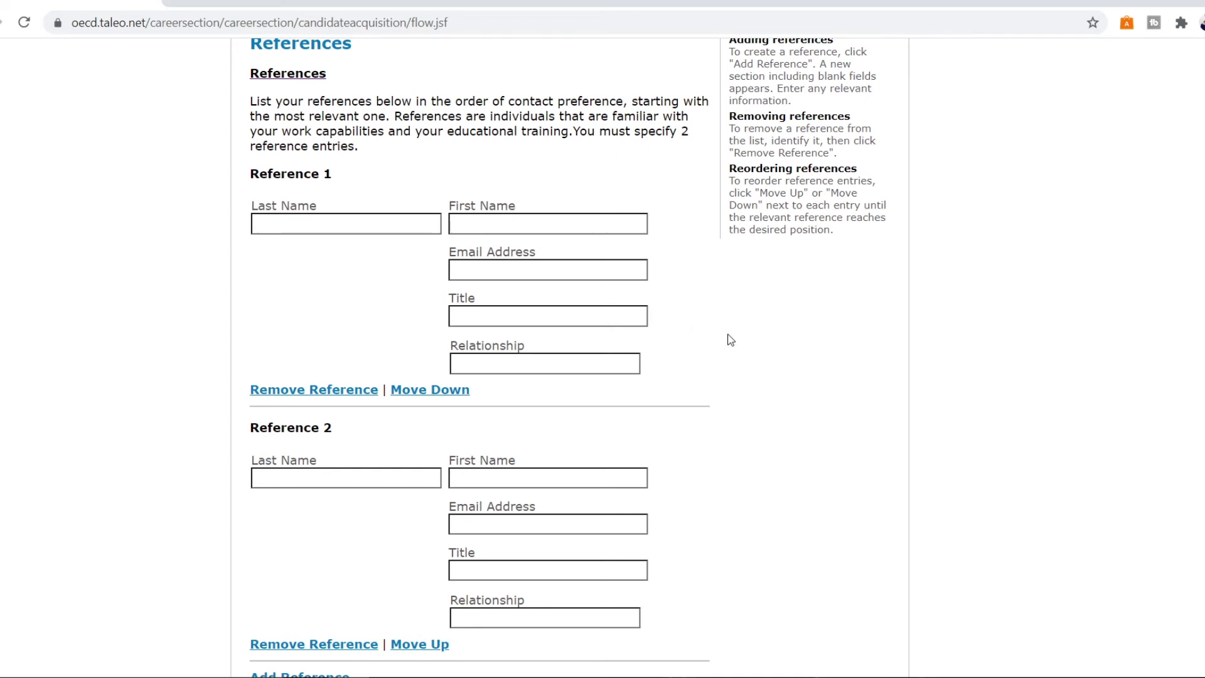
{"action": "scroll", "coordinate": [380, 210], "scroll_direction": "down", "scroll_amount": 1}
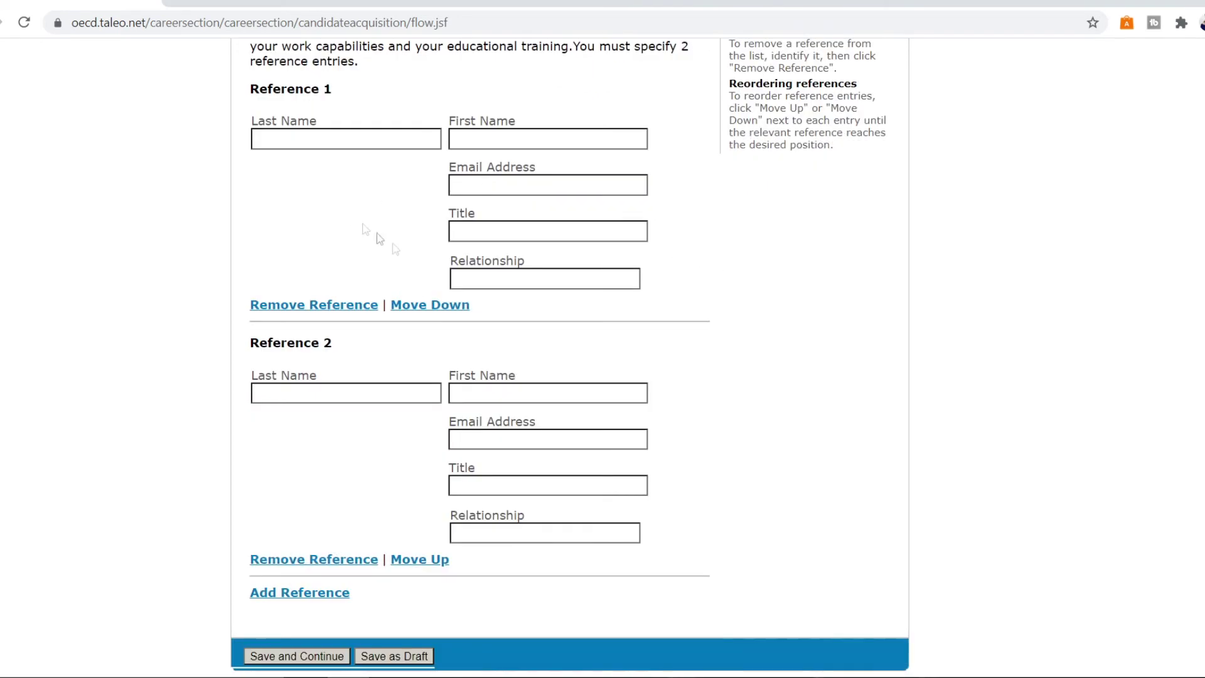
{"action": "scroll", "coordinate": [552, 315], "scroll_direction": "up", "scroll_amount": 1}
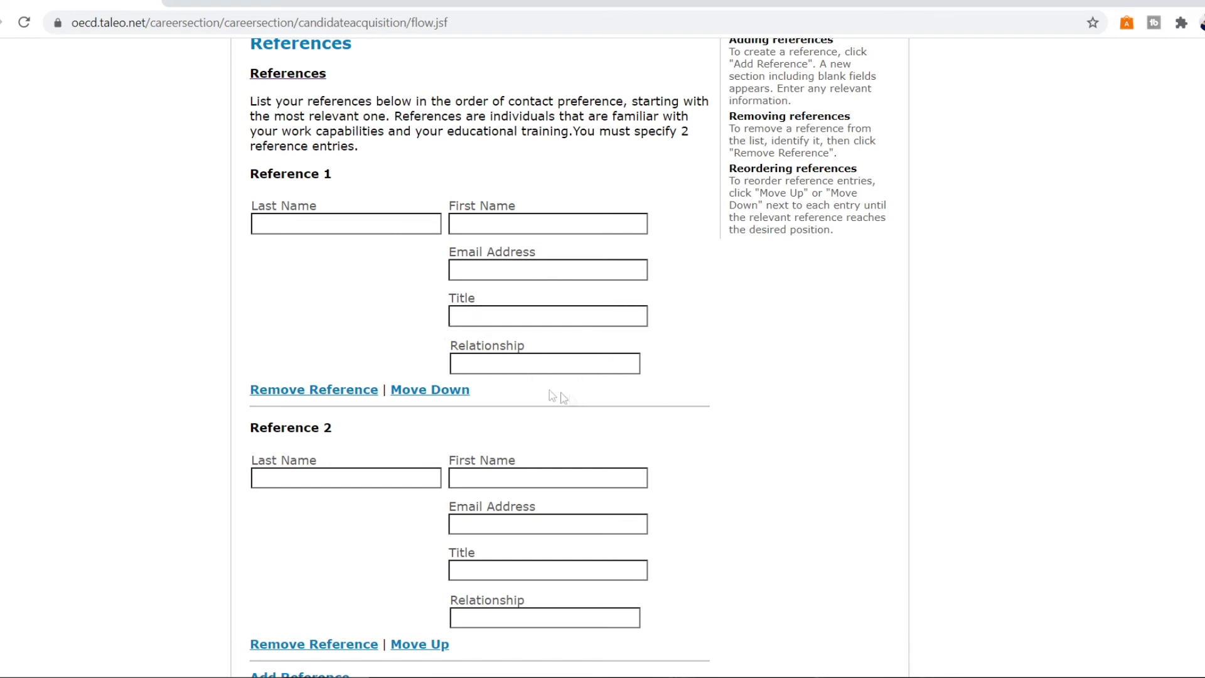
{"action": "scroll", "coordinate": [578, 393], "scroll_direction": "down", "scroll_amount": 2}
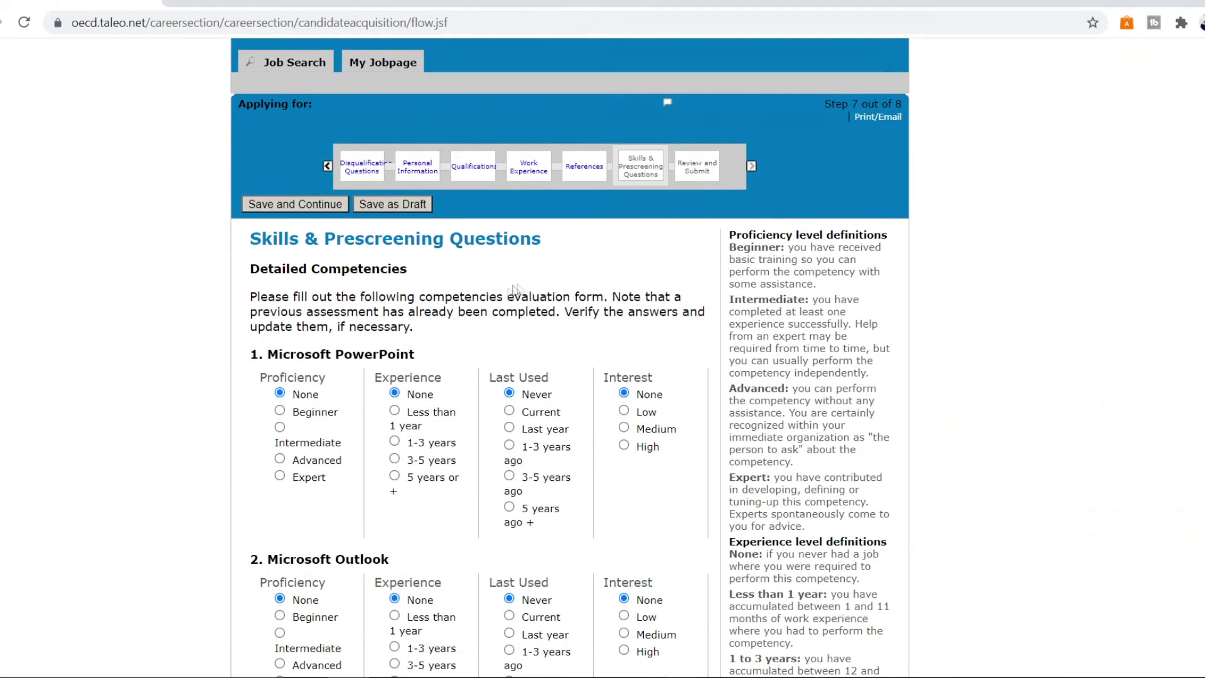
{"action": "scroll", "coordinate": [503, 308], "scroll_direction": "down", "scroll_amount": 3}
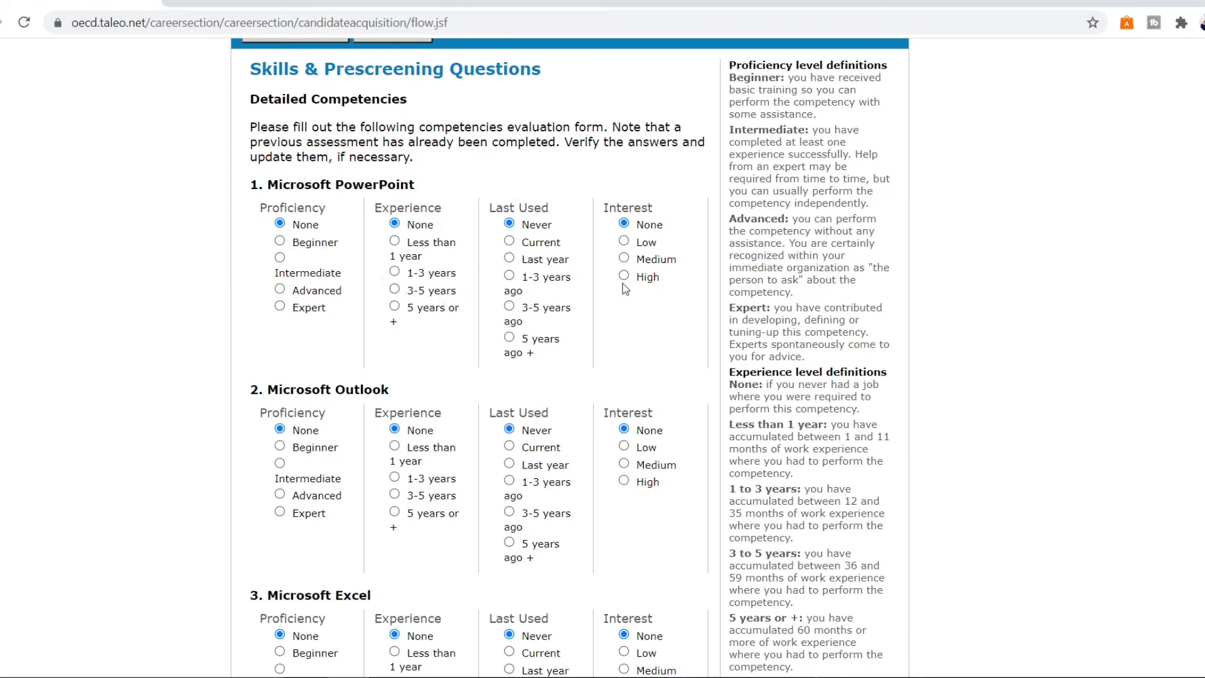
Enter 'd' as the plain-text cover letter and save the stage to reach Review and Submit.
{"action": "scroll", "coordinate": [468, 236], "scroll_direction": "down", "scroll_amount": 4}
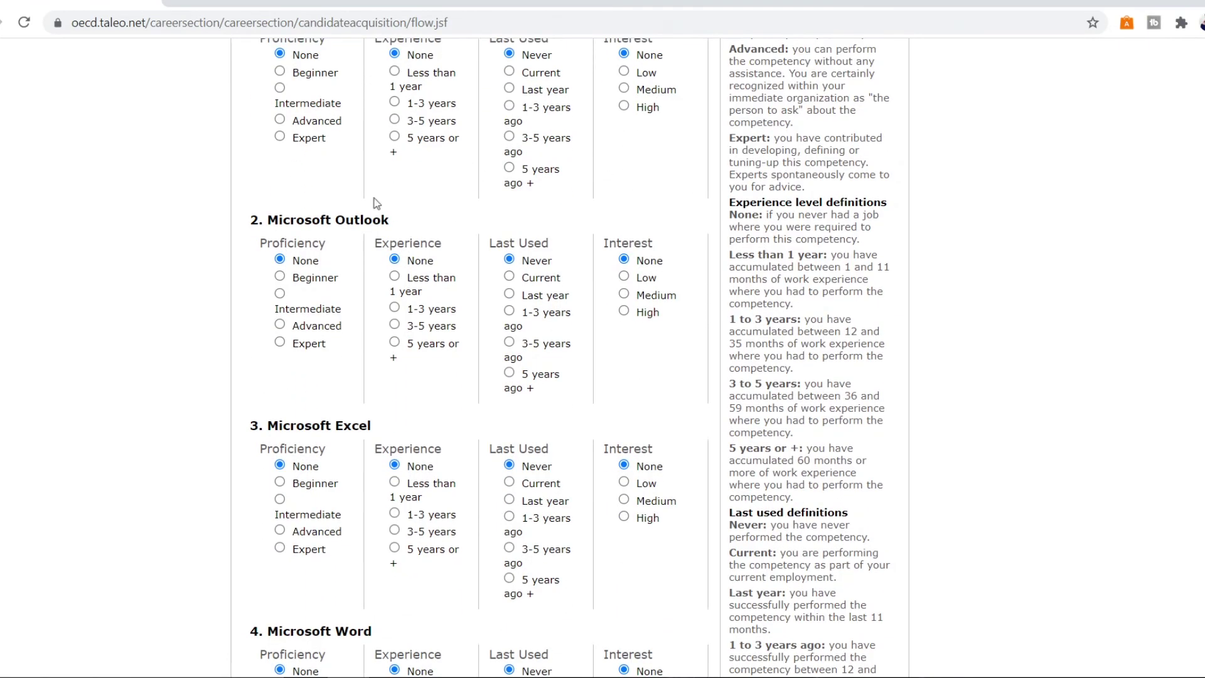
{"action": "scroll", "coordinate": [484, 238], "scroll_direction": "down", "scroll_amount": 8}
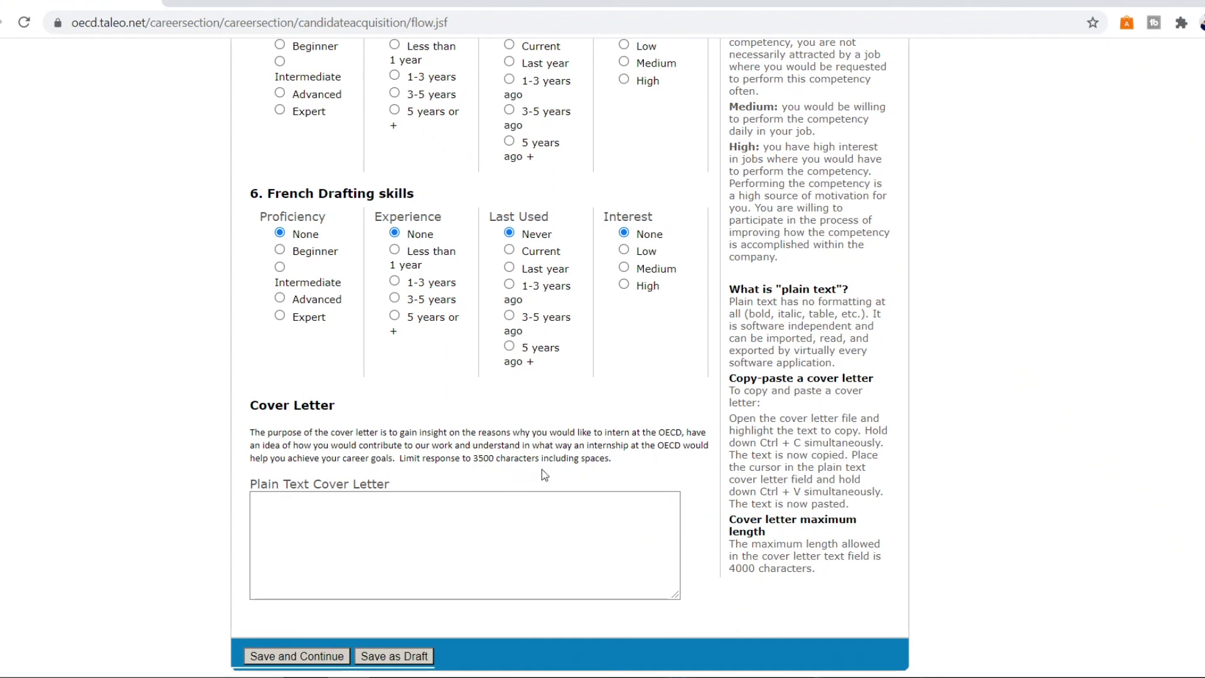
{"action": "left_click", "coordinate": [427, 527]}
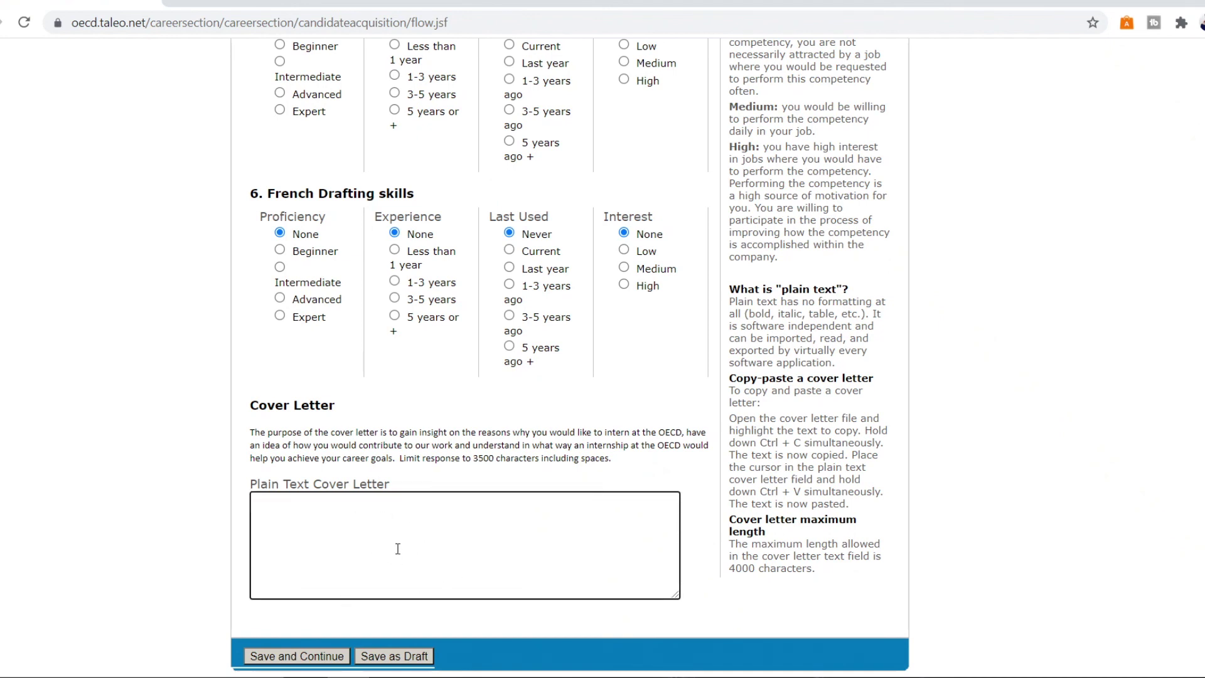
{"action": "type", "text": "d"}
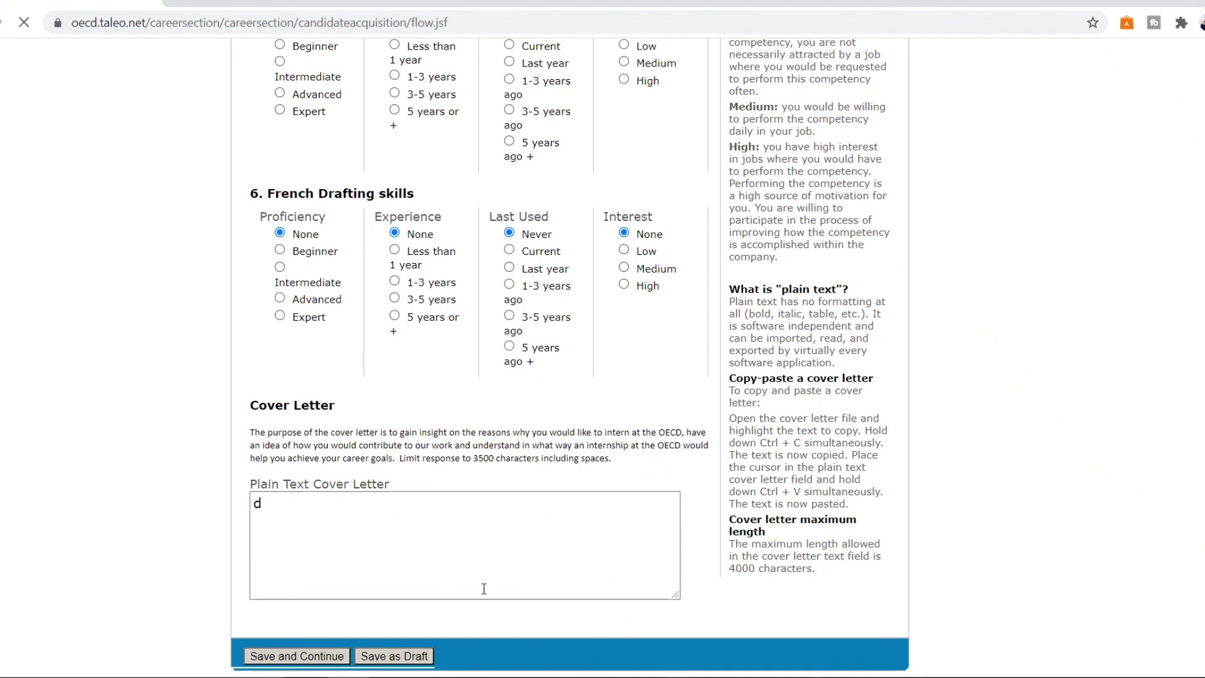
{"action": "left_click", "coordinate": [312, 653]}
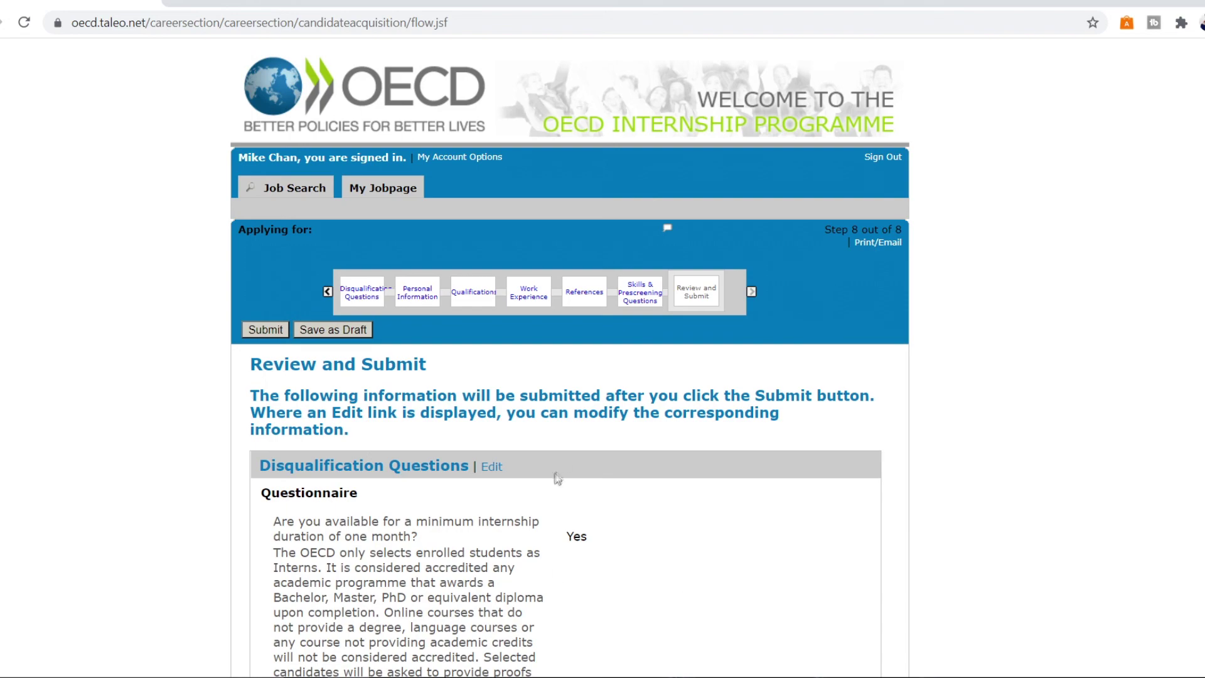
Scroll the Review and Submit summary down to the cover letter reading 'd'.
{"action": "scroll", "coordinate": [505, 399], "scroll_direction": "down", "scroll_amount": 2}
{"action": "scroll", "coordinate": [626, 468], "scroll_direction": "up", "scroll_amount": 2}
{"action": "scroll", "coordinate": [541, 488], "scroll_direction": "down", "scroll_amount": 20}
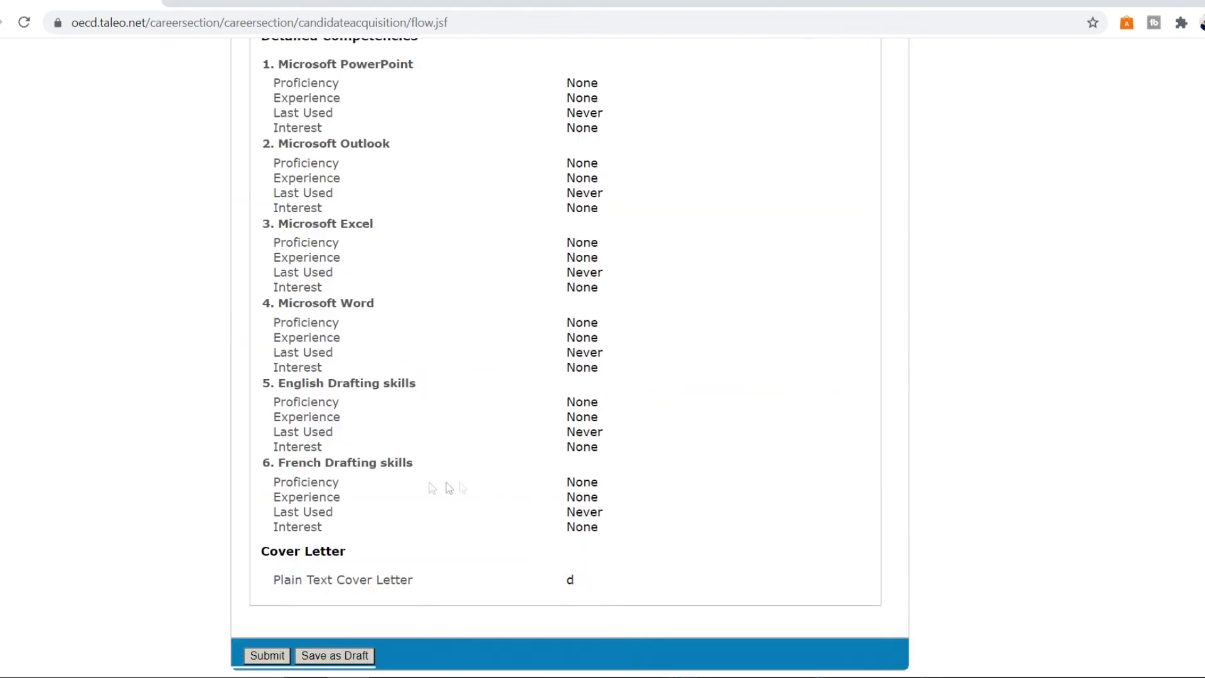